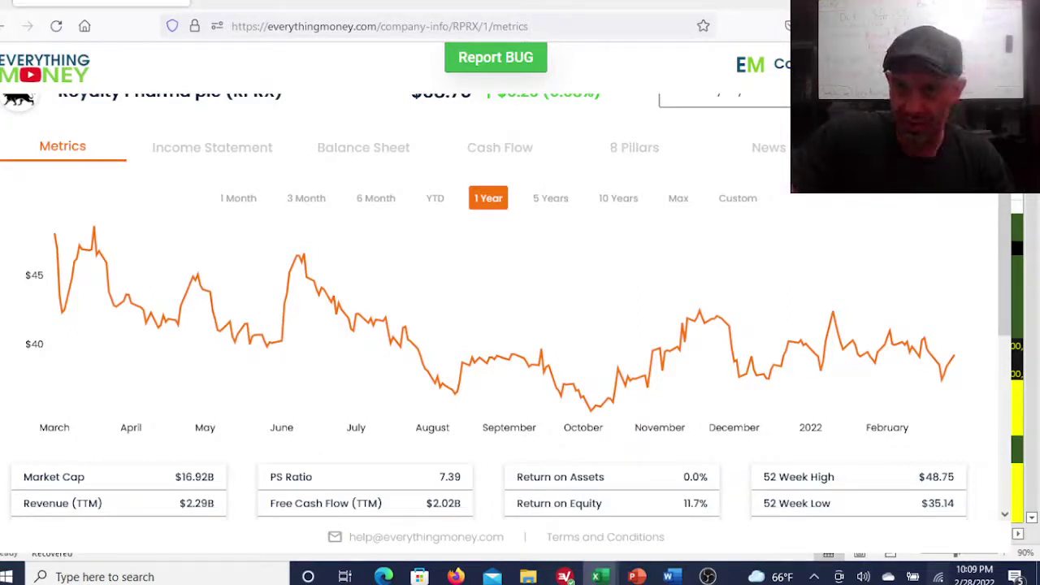
- Review Royalty Pharma's one-year price chart and key metrics on its company page
{"action": "left_click", "coordinate": [878, 287]}
{"action": "scroll", "coordinate": [371, 336], "scroll_direction": "up", "scroll_amount": 1}
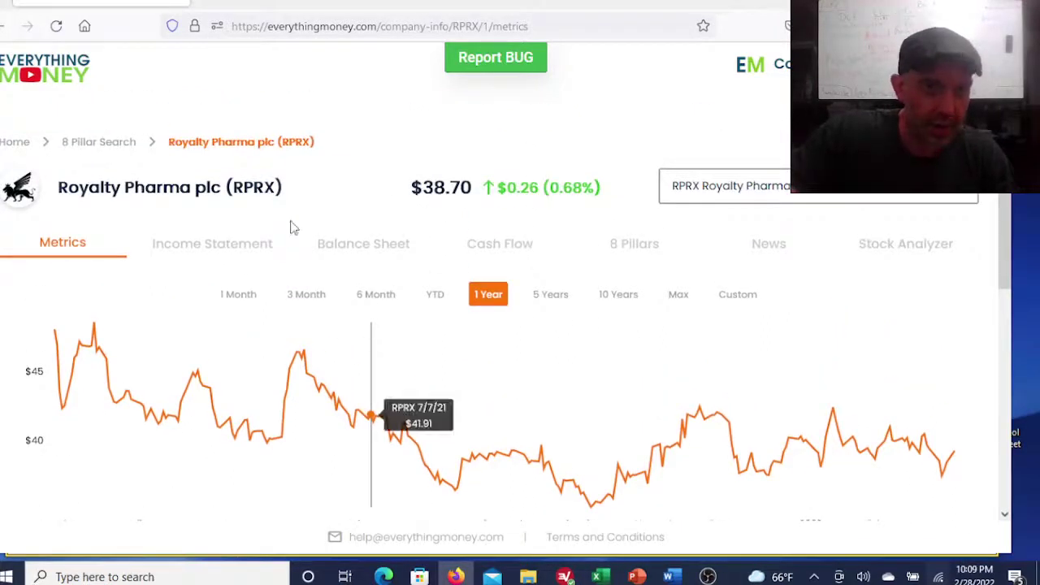
{"action": "mouse_move", "coordinate": [709, 577]}
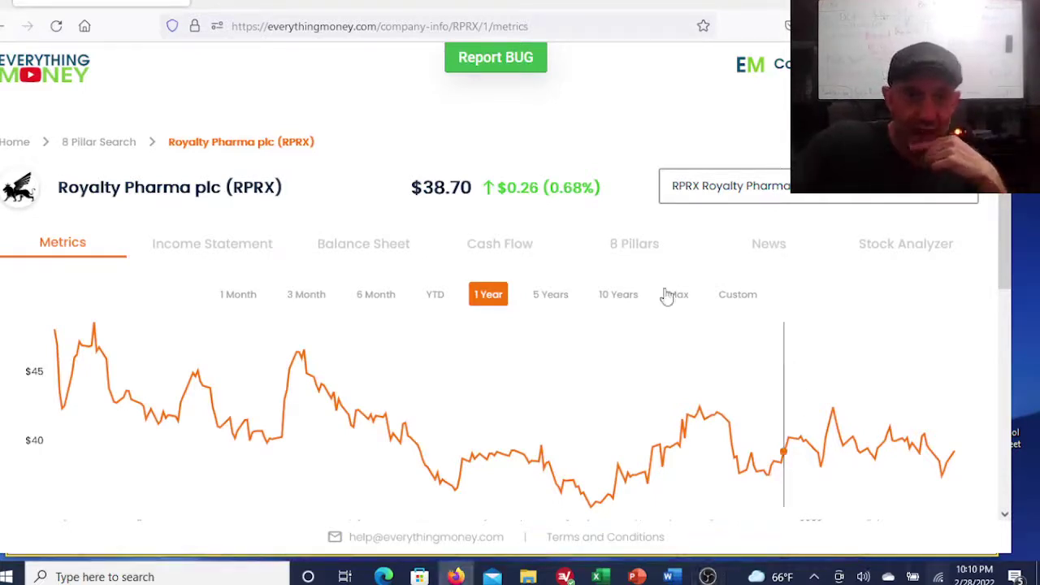
{"action": "scroll", "coordinate": [672, 292], "scroll_direction": "down", "scroll_amount": 3}
{"action": "scroll", "coordinate": [672, 284], "scroll_direction": "down", "scroll_amount": 3}
{"action": "scroll", "coordinate": [673, 281], "scroll_direction": "up", "scroll_amount": 5}
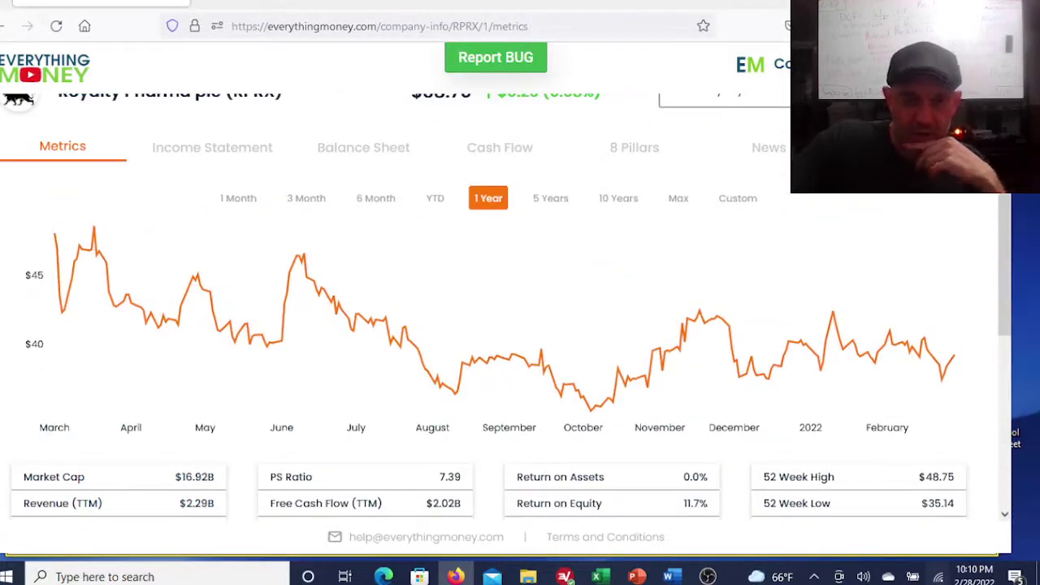
- Open the Stock Analyzer for Royalty Pharma and review its low, mid and high assumptions
{"action": "left_click", "coordinate": [886, 147]}
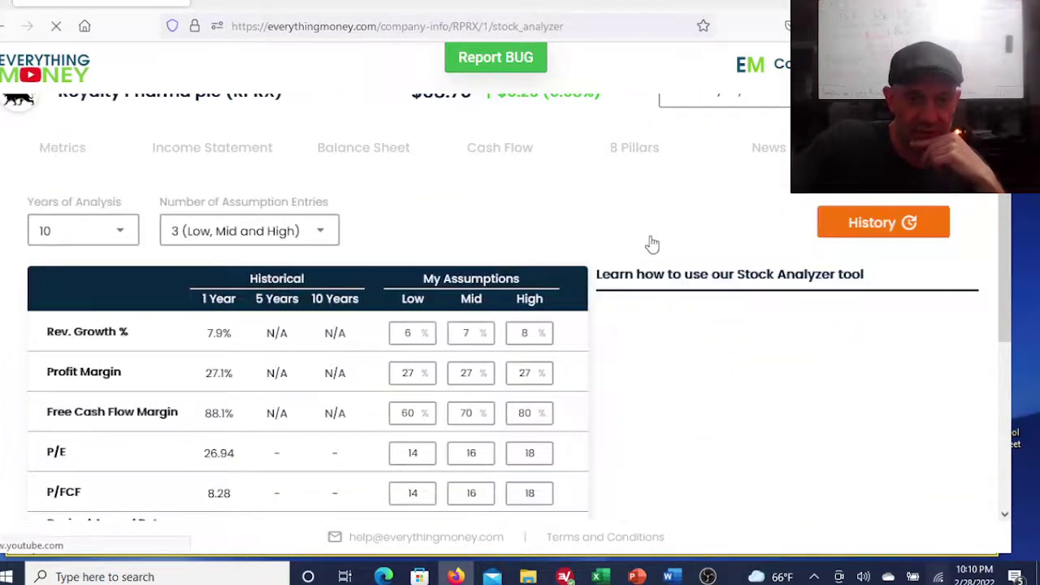
{"action": "scroll", "coordinate": [652, 245], "scroll_direction": "down", "scroll_amount": 2}
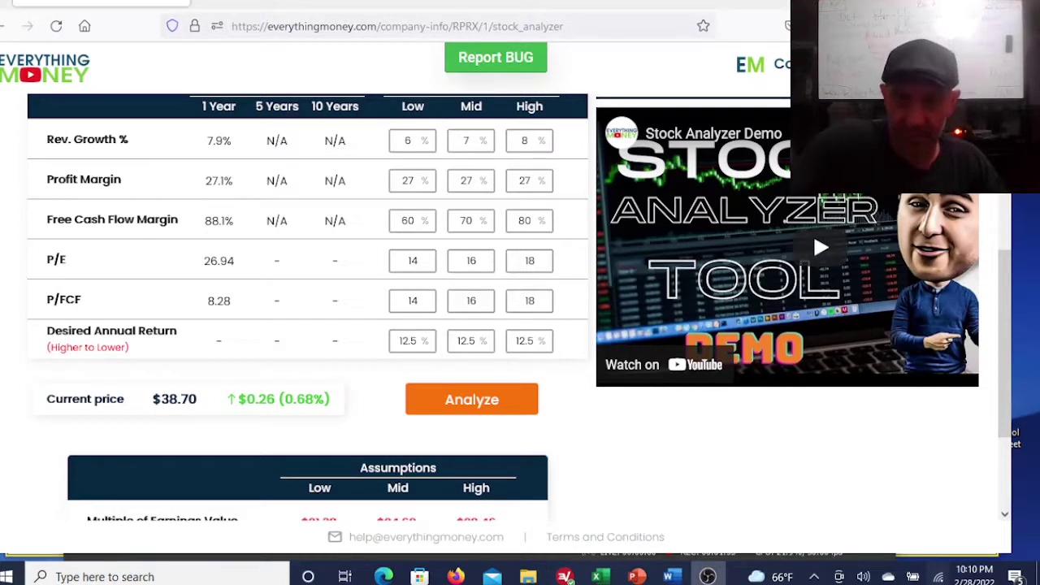
{"action": "left_click", "coordinate": [993, 167]}
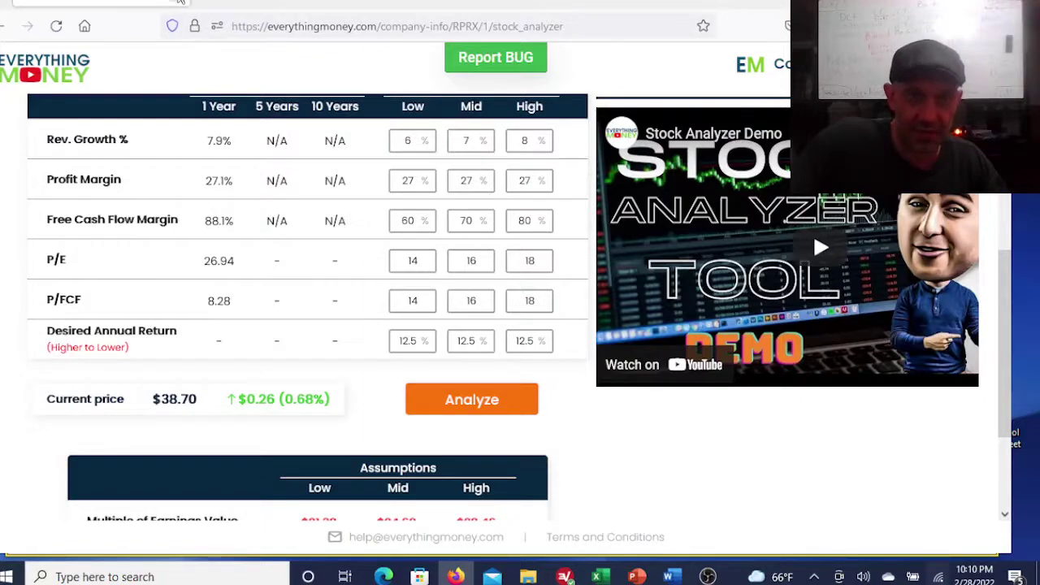
- Switch to the amphenol (version 1) workbook in Excel
{"action": "key", "text": "super+d"}
{"action": "mouse_move", "coordinate": [594, 577]}
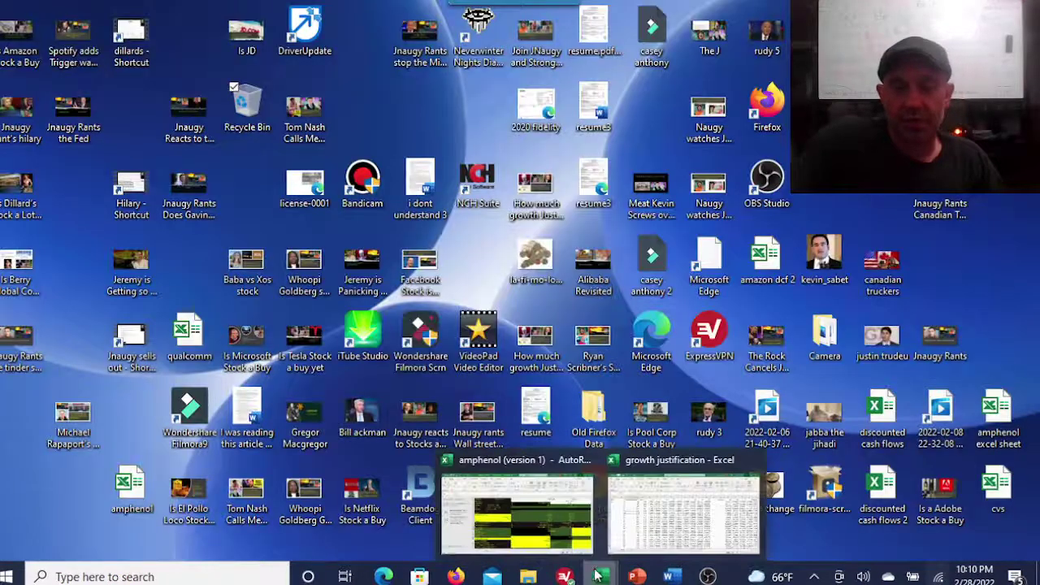
{"action": "left_click", "coordinate": [568, 524]}
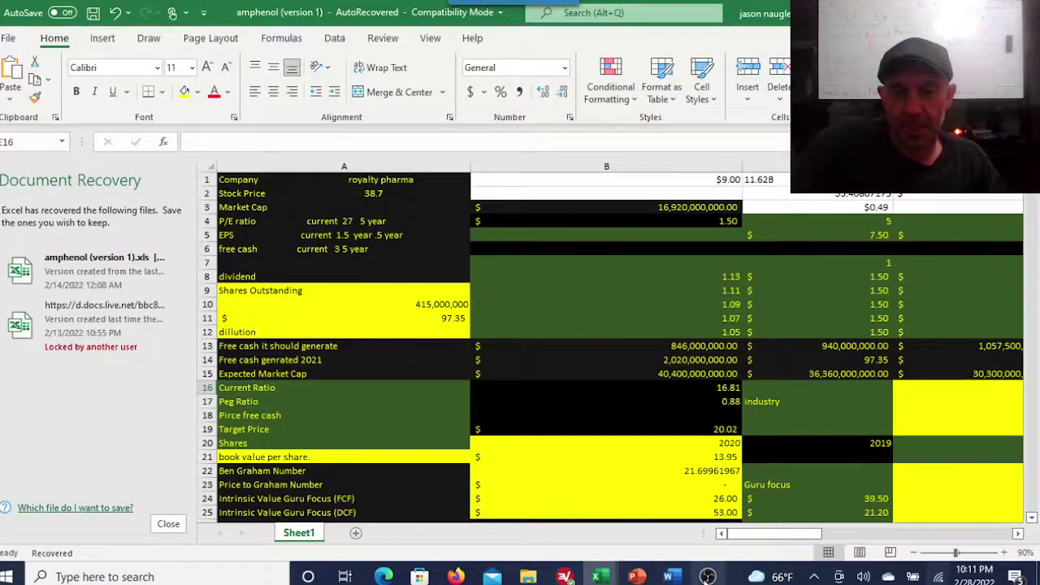
{"action": "left_click", "coordinate": [708, 577]}
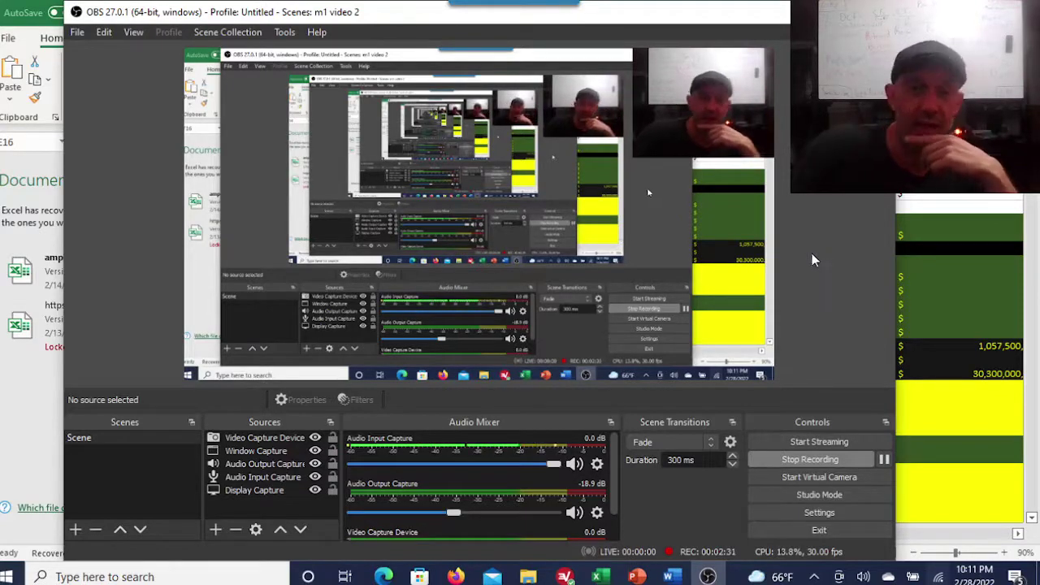
{"action": "key", "text": "alt+Tab"}
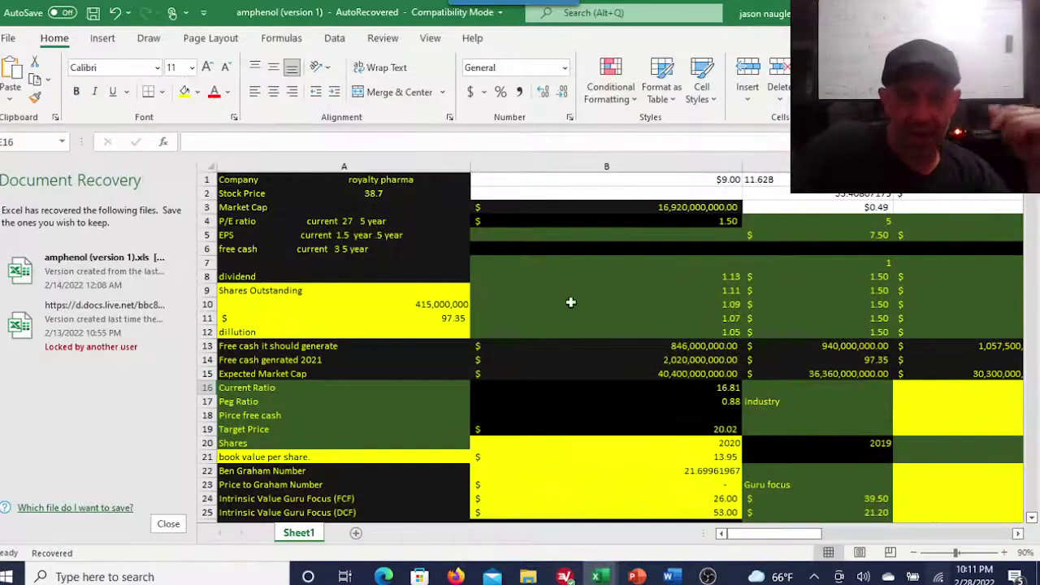
- Review the stock price, P/E ratio and EPS entries for Royalty Pharma in column A
{"action": "double_click", "coordinate": [405, 194]}
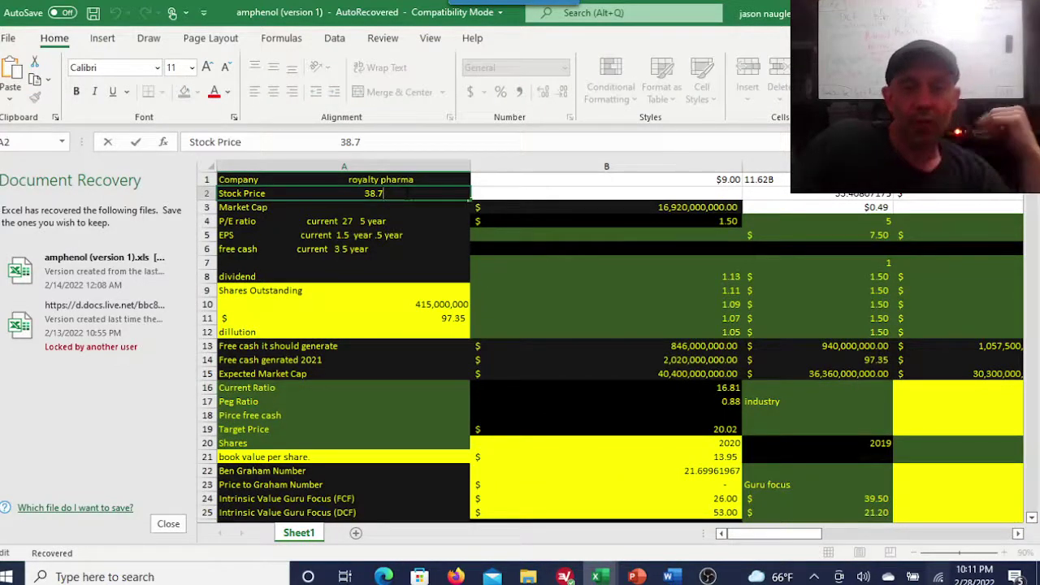
{"action": "left_click", "coordinate": [351, 221]}
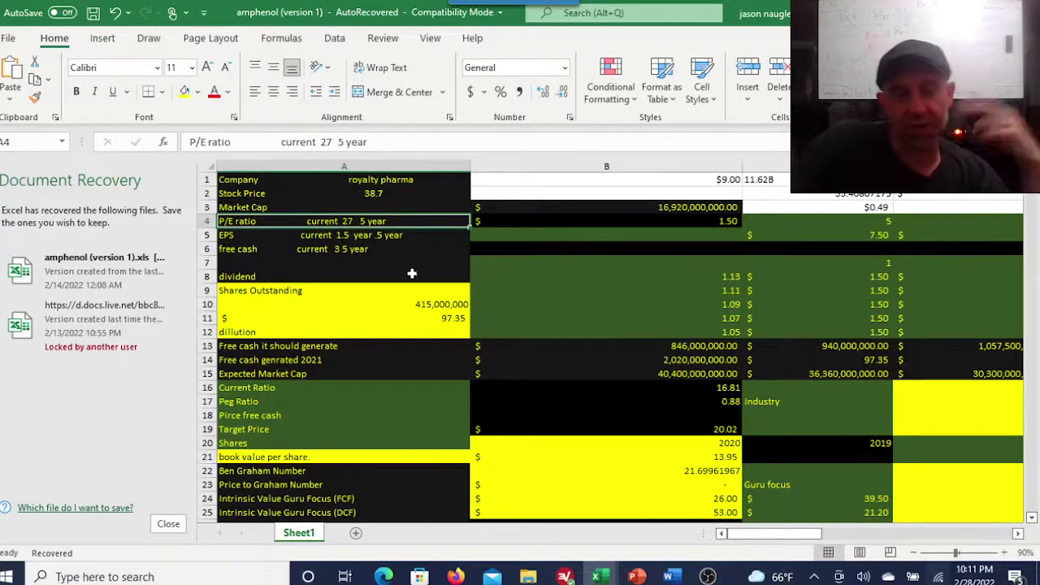
{"action": "left_click", "coordinate": [340, 235]}
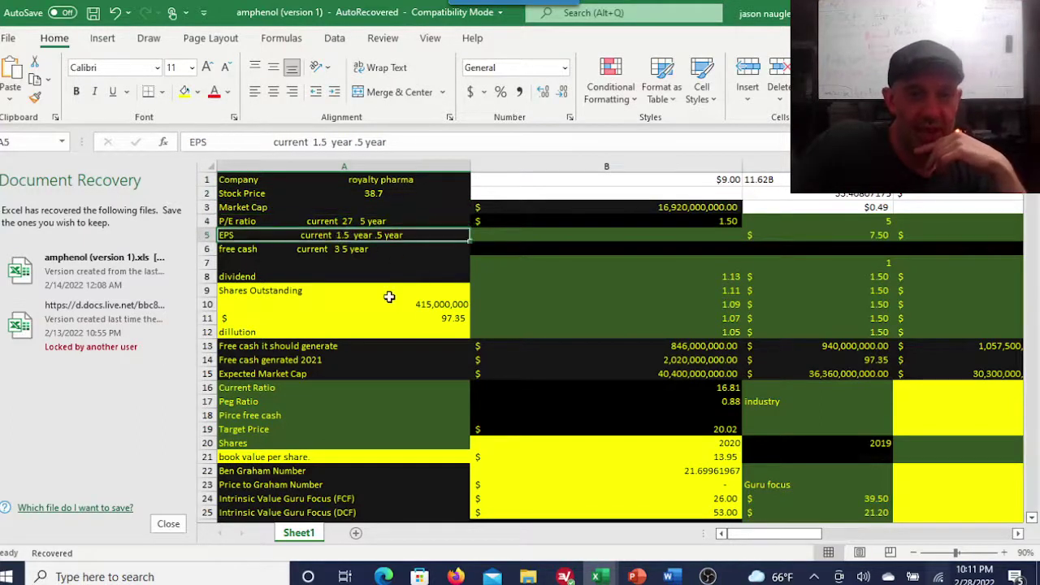
- Insert 2.02 after "current" in the free cash entry in cell A6
{"action": "left_click", "coordinate": [344, 250]}
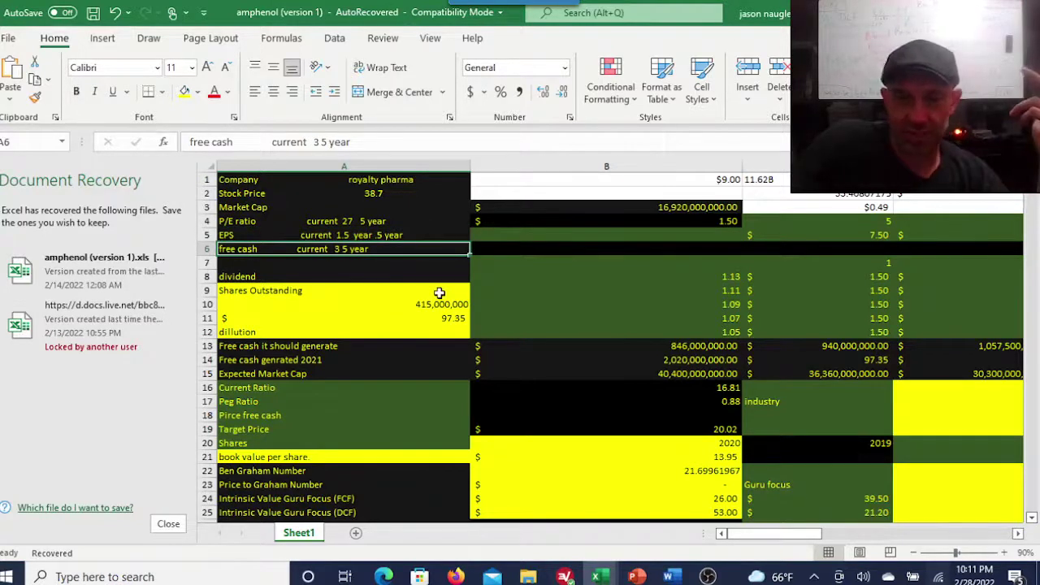
{"action": "double_click", "coordinate": [335, 249]}
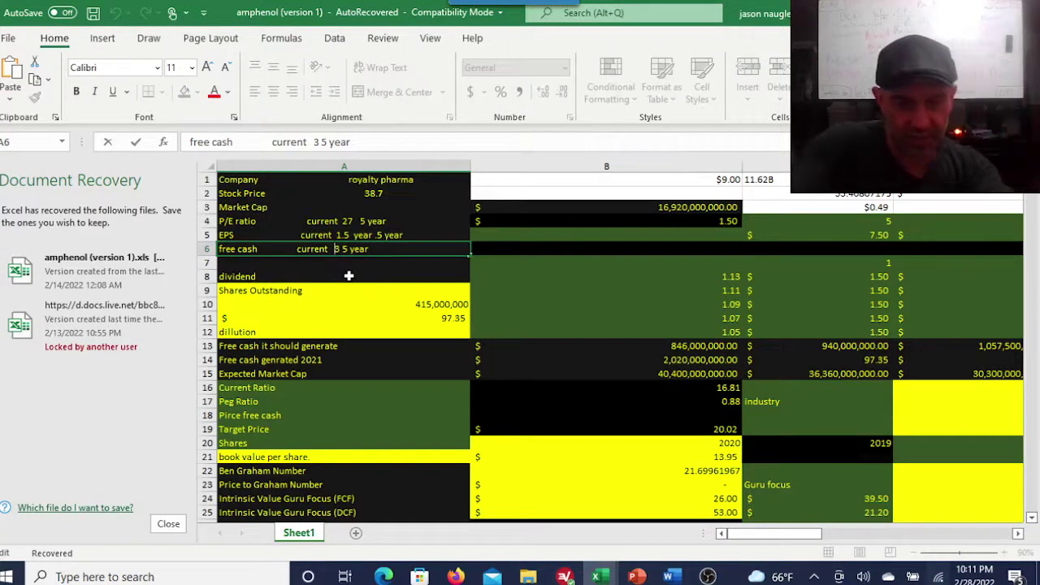
{"action": "type", "text": "2.02"}
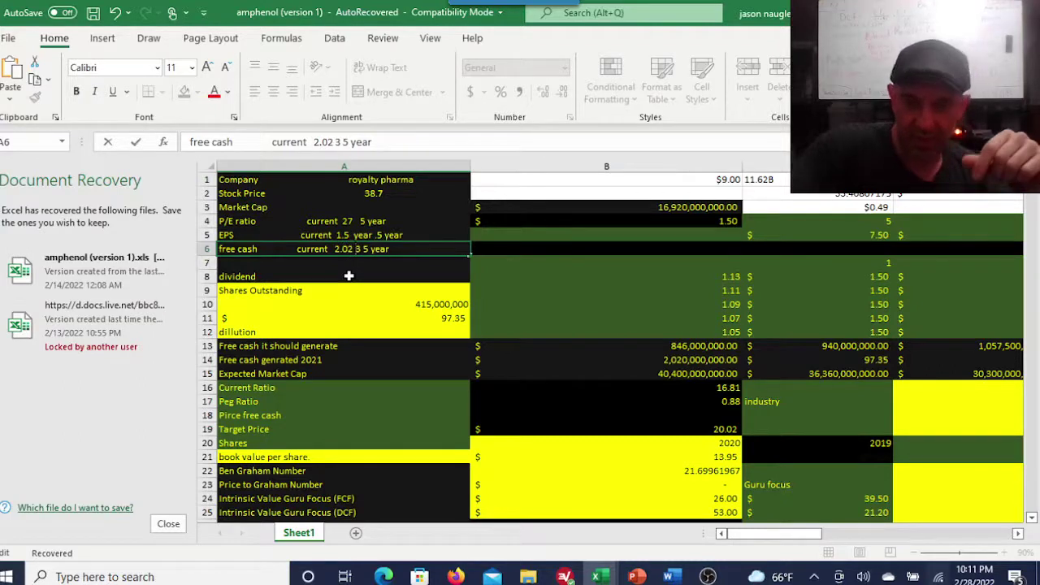
{"action": "key", "text": "Return"}
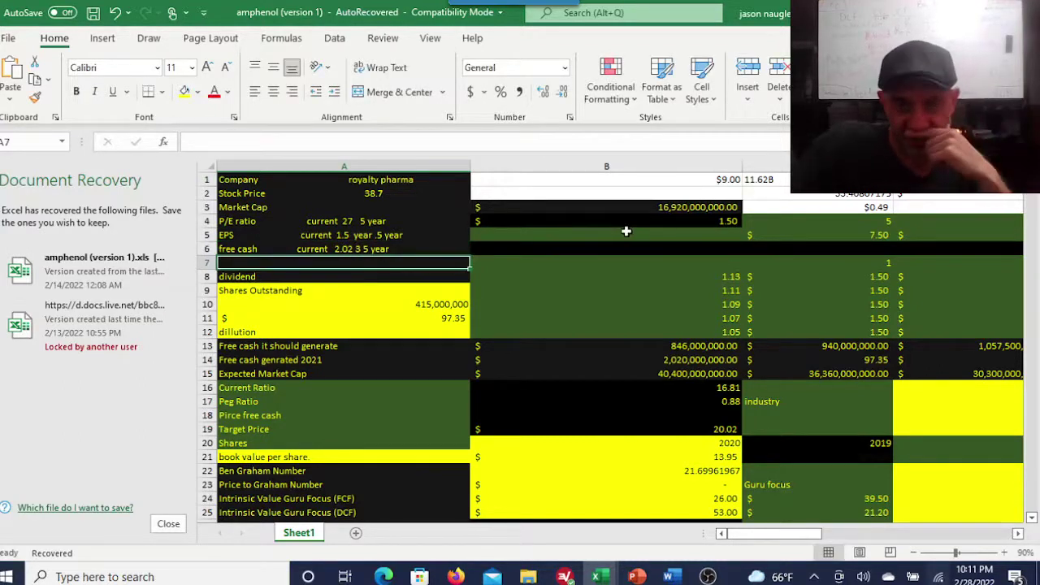
- Examine the market cap, the free cash it should generate and the expected market cap in column B
{"action": "left_click", "coordinate": [685, 210]}
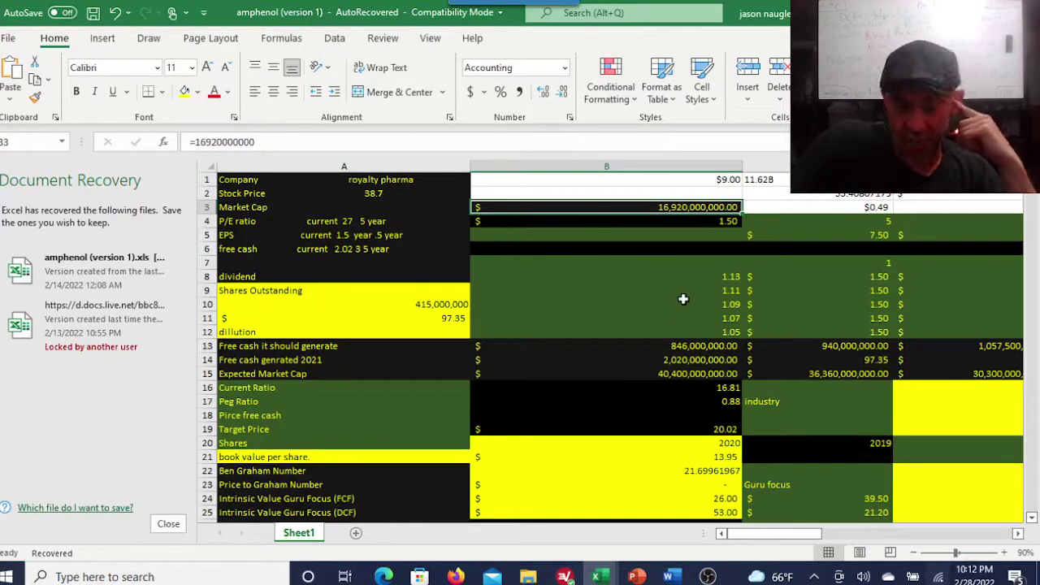
{"action": "left_click", "coordinate": [691, 348]}
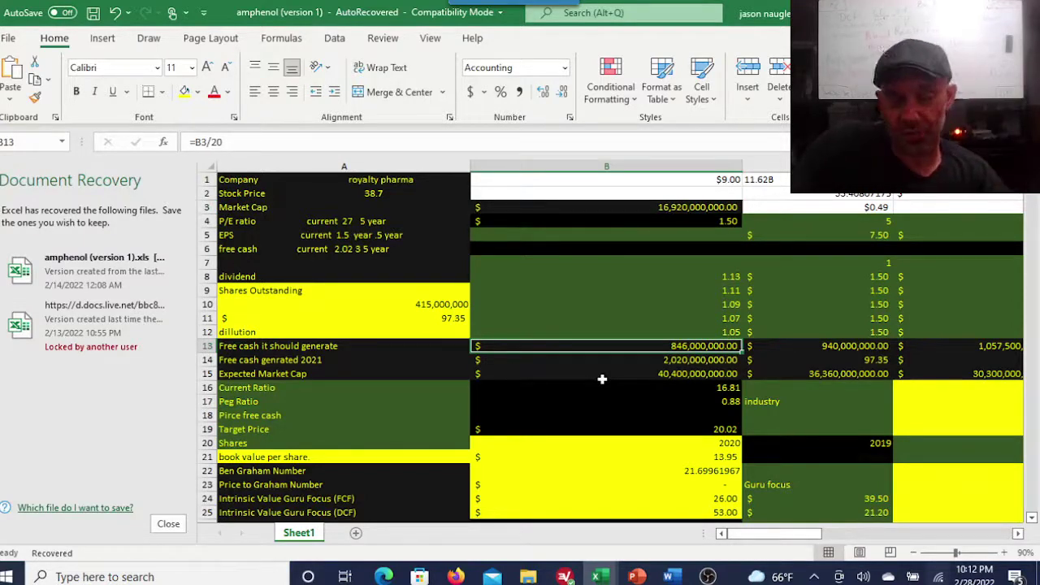
{"action": "left_click", "coordinate": [708, 577]}
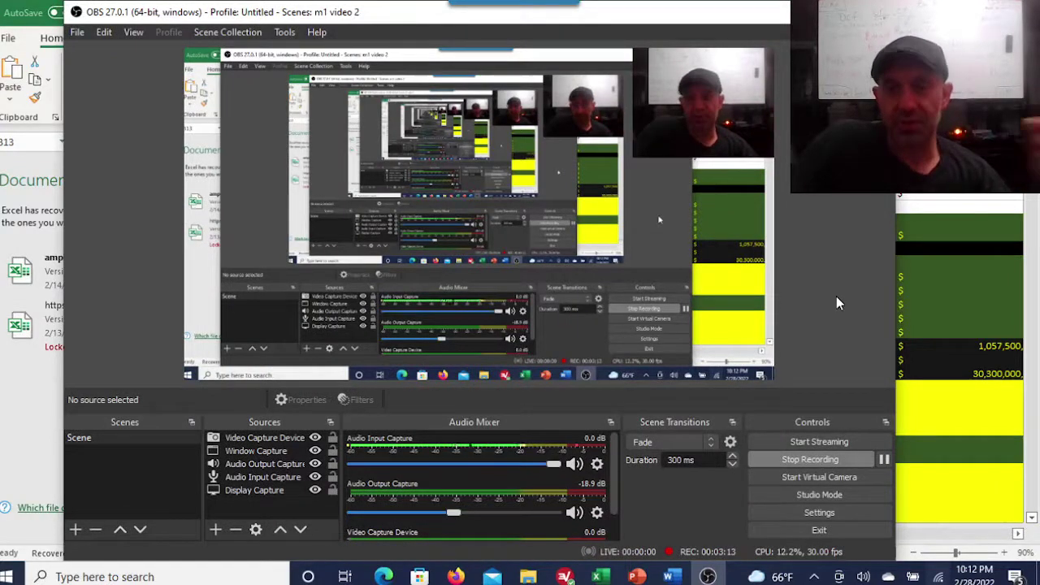
{"action": "left_click", "coordinate": [821, 11]}
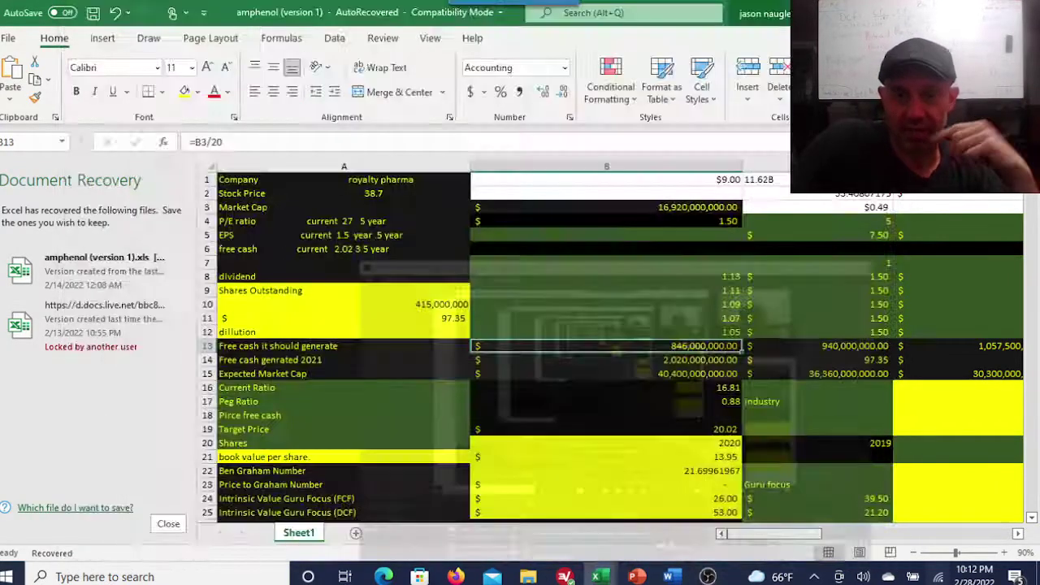
{"action": "double_click", "coordinate": [713, 360]}
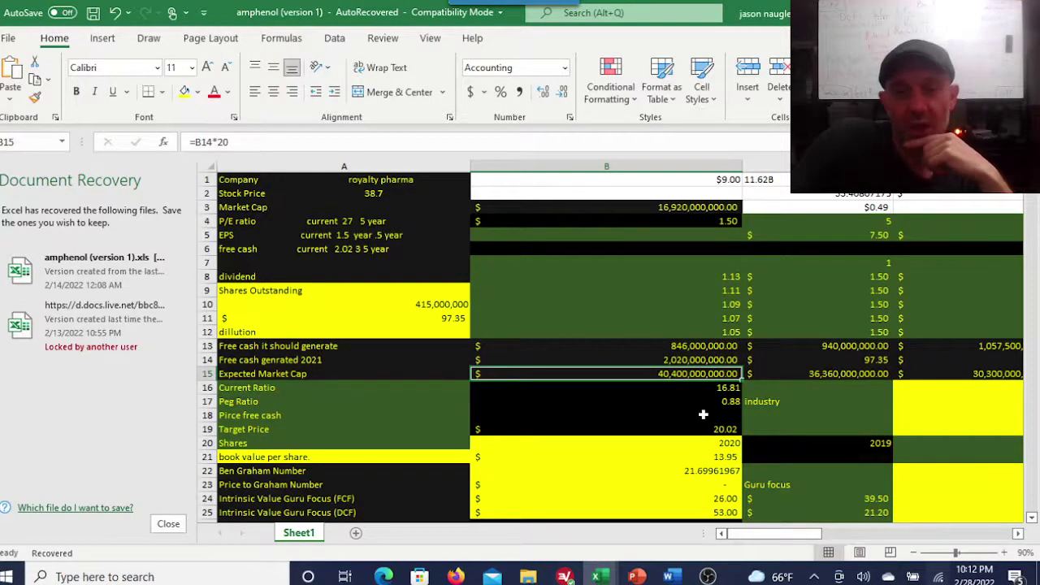
- Examine the per-share valuation formulas in C14, D14 and E14 and the expected market cap in E15
{"action": "left_click_drag", "start_coordinate": [773, 536], "coordinate": [785, 533]}
{"action": "left_click", "coordinate": [613, 363]}
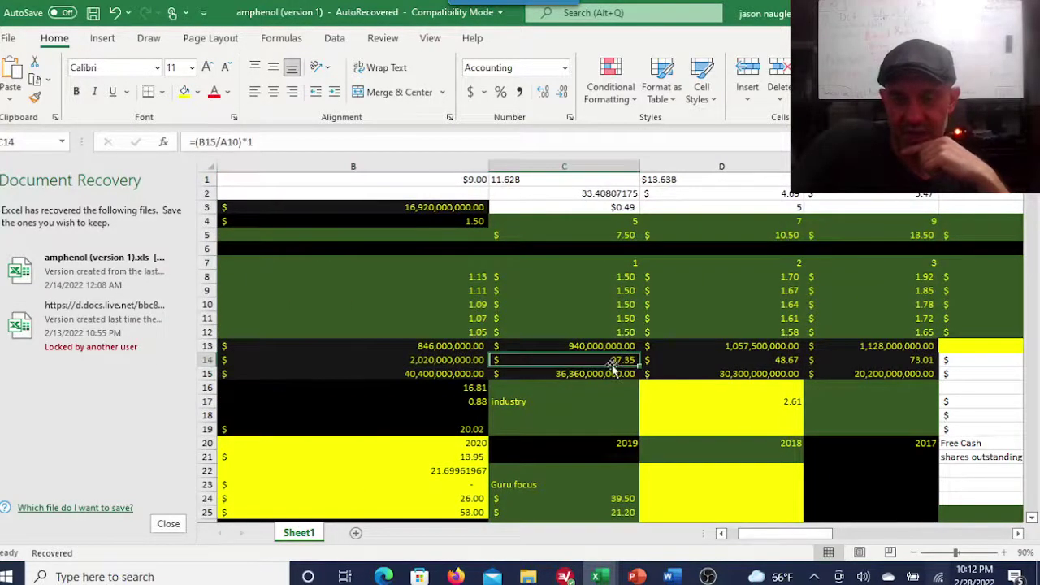
{"action": "left_click", "coordinate": [790, 360]}
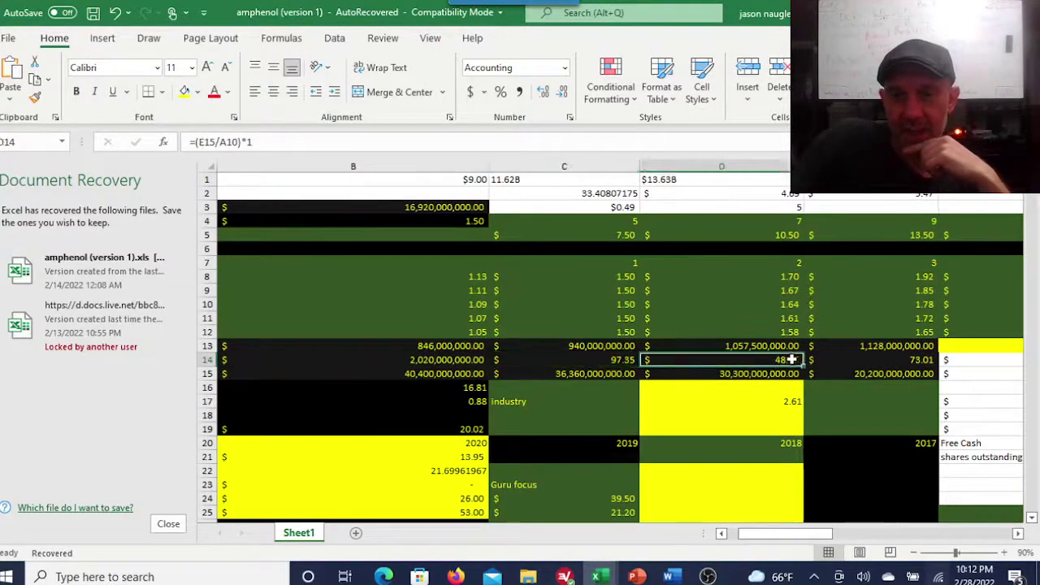
{"action": "left_click", "coordinate": [607, 359]}
{"action": "left_click", "coordinate": [778, 357]}
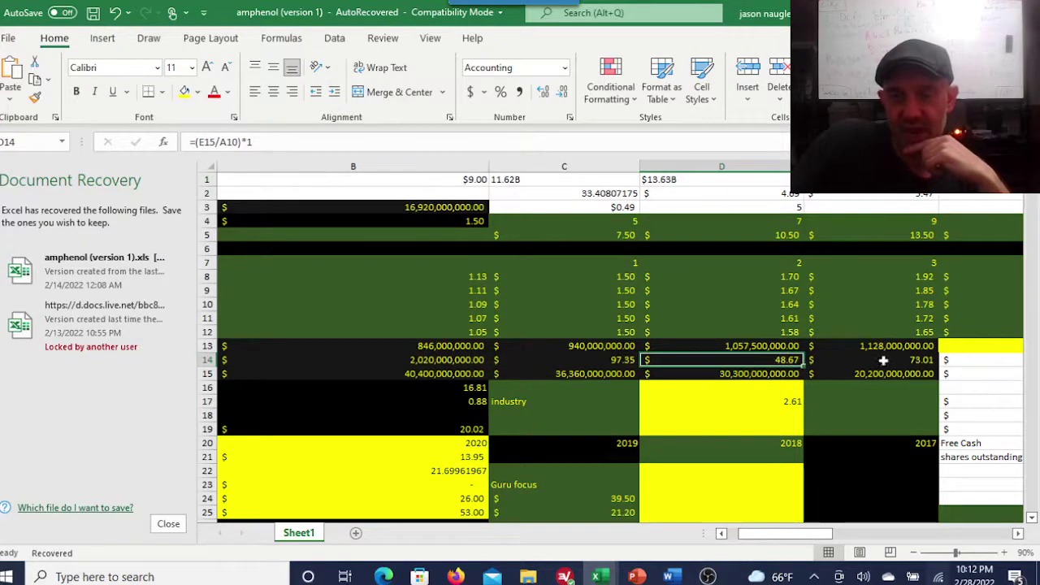
{"action": "left_click", "coordinate": [917, 359]}
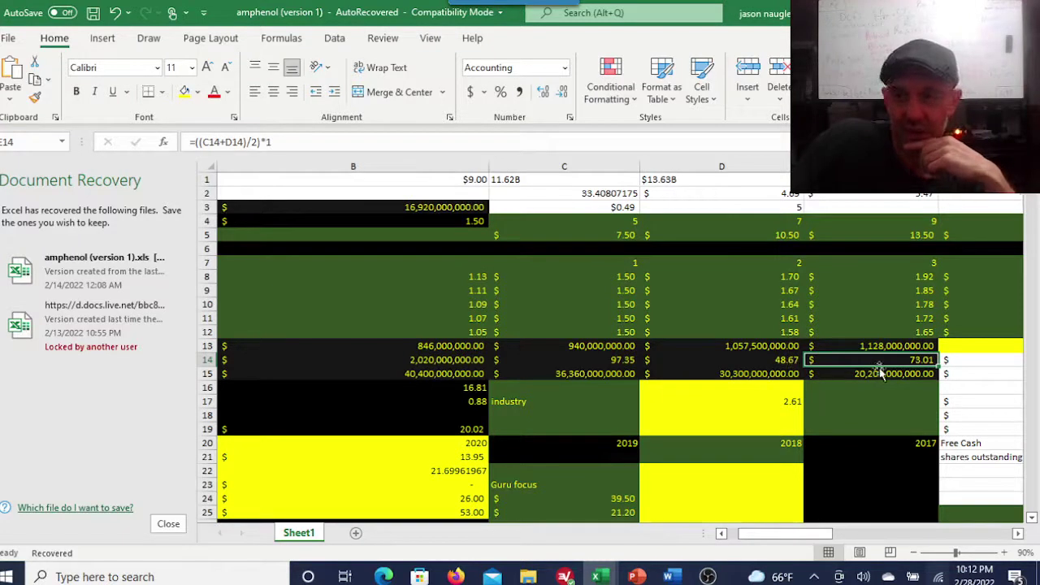
{"action": "left_click", "coordinate": [780, 360]}
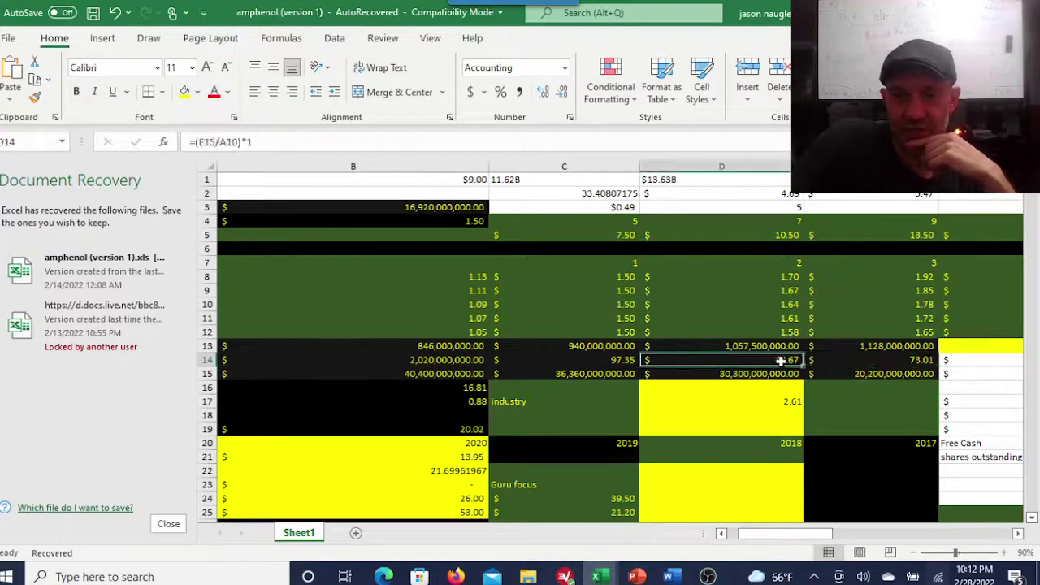
{"action": "left_click", "coordinate": [867, 374]}
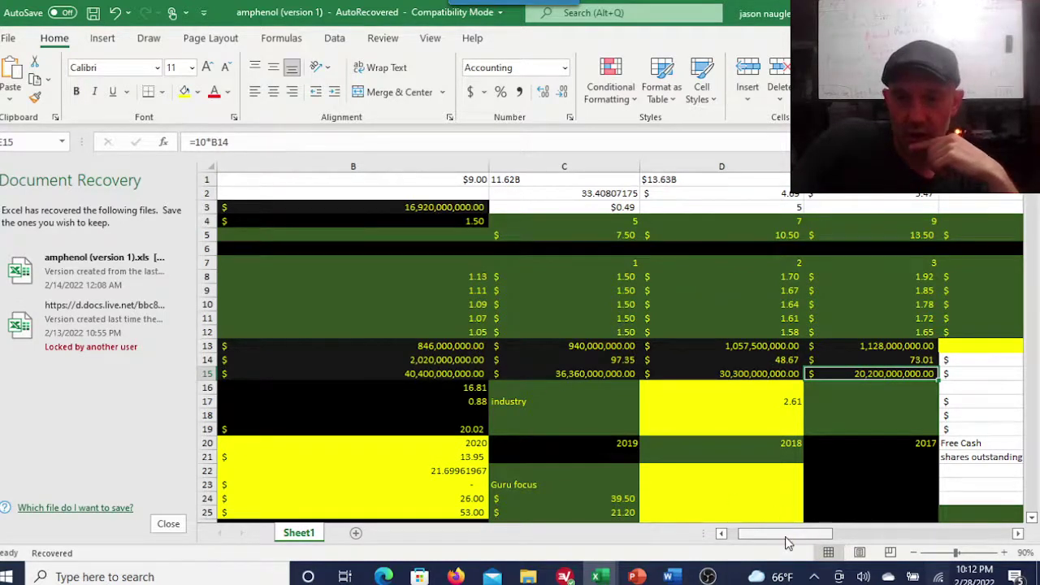
- Check the current ratio in cell B16
{"action": "left_click_drag", "start_coordinate": [785, 534], "coordinate": [772, 534]}
{"action": "scroll", "coordinate": [676, 363], "scroll_direction": "down", "scroll_amount": 2}
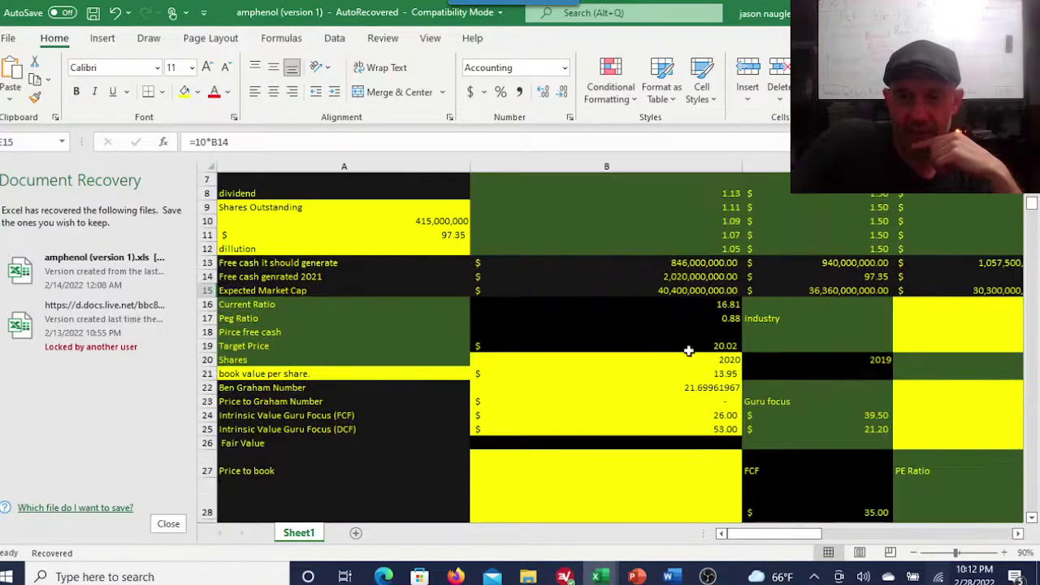
{"action": "left_click", "coordinate": [726, 315]}
{"action": "key", "text": "Up"}
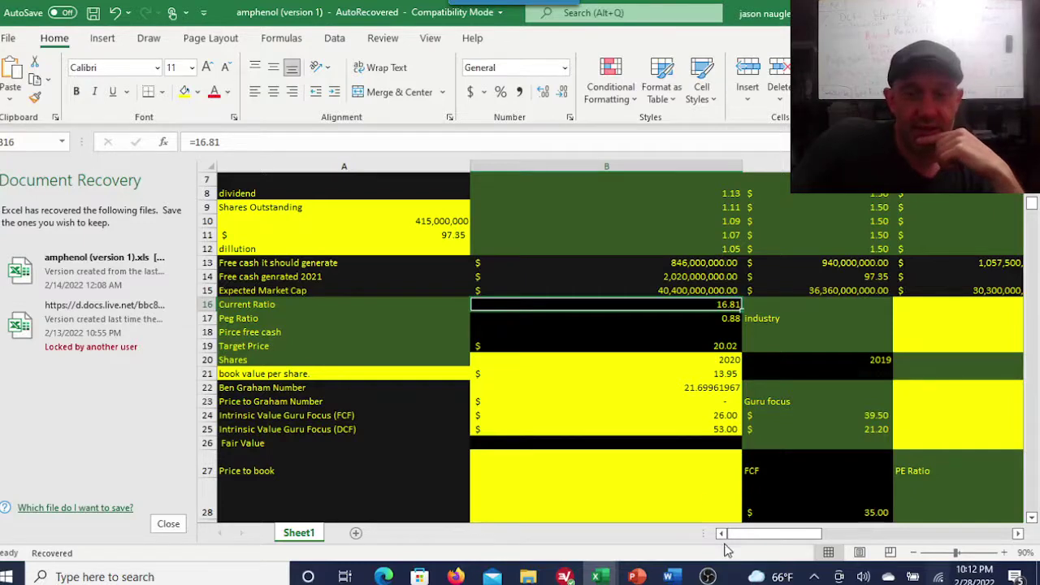
{"action": "left_click", "coordinate": [707, 577]}
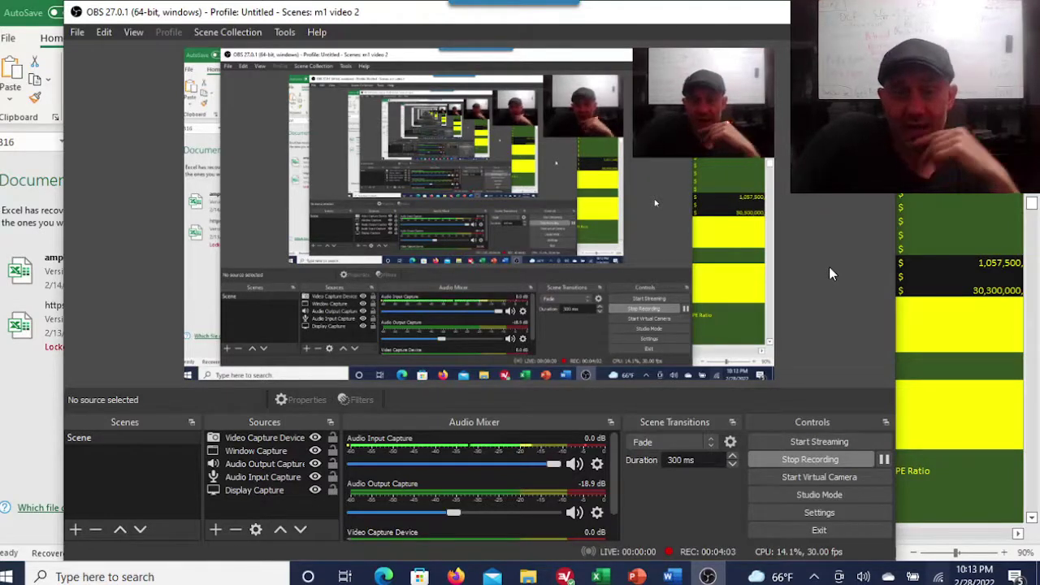
{"action": "left_click", "coordinate": [708, 576]}
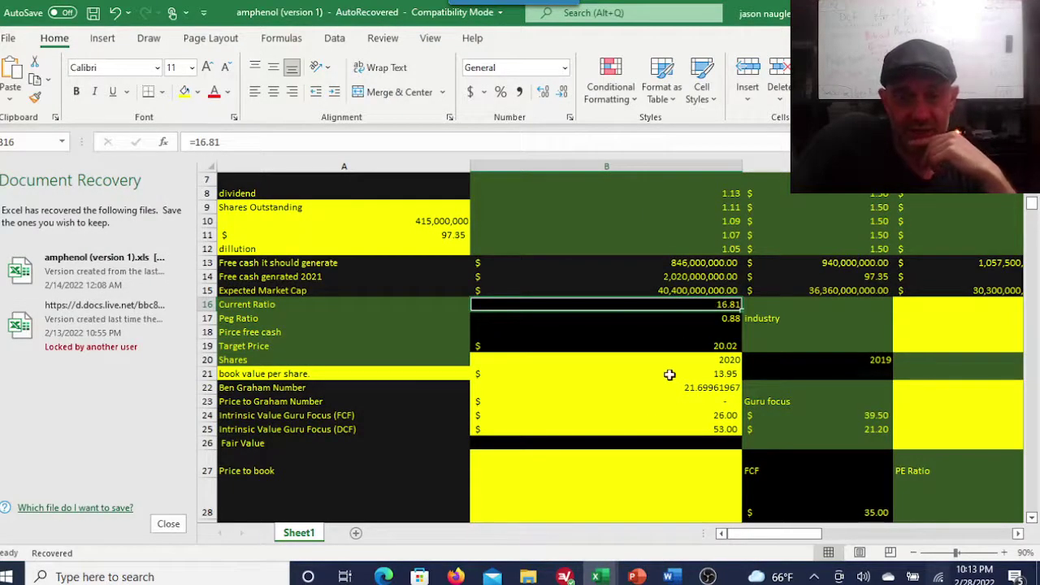
{"action": "left_click", "coordinate": [708, 576]}
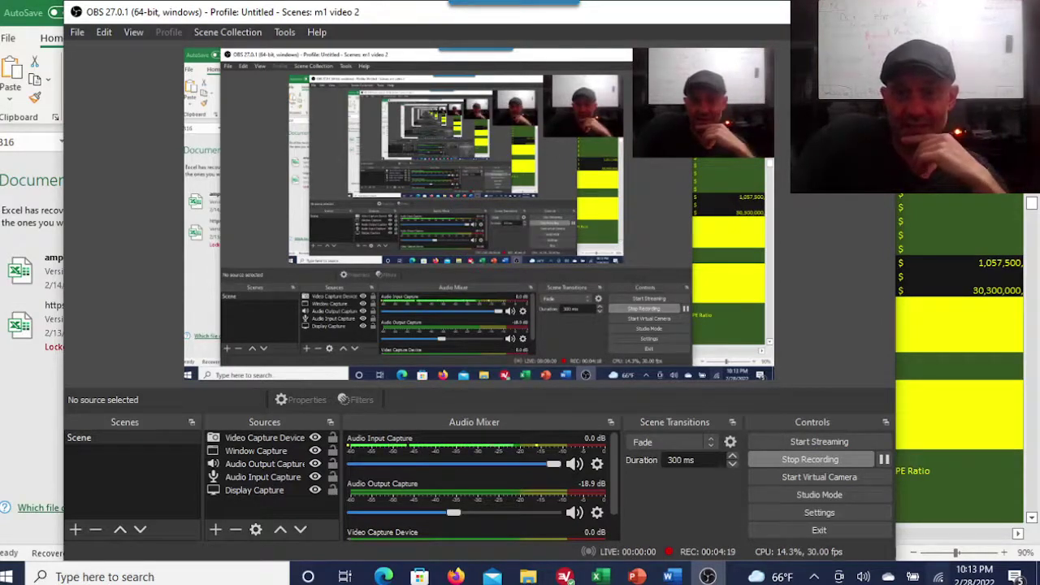
{"action": "key", "text": "alt+Tab"}
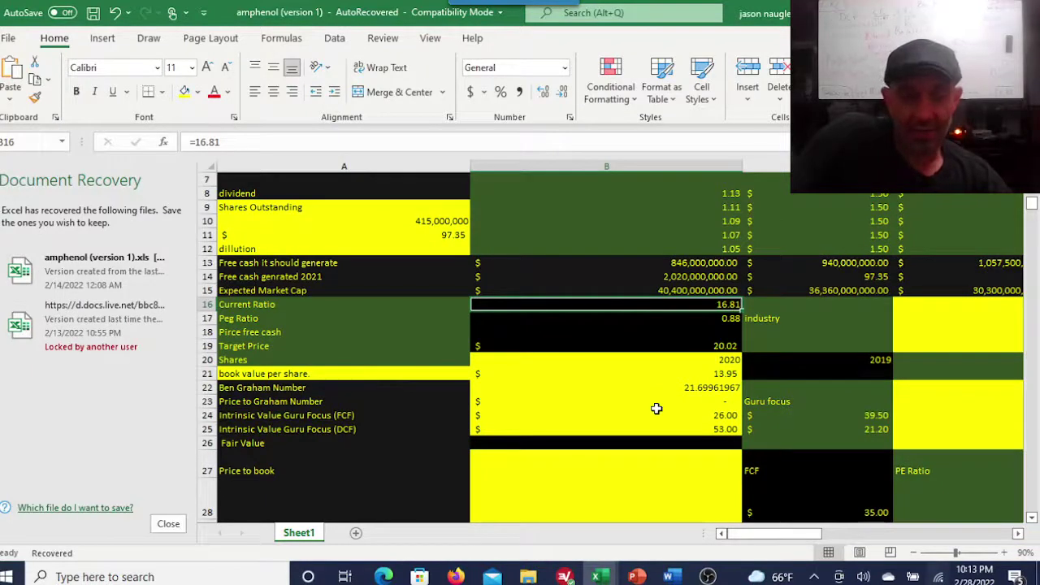
- Examine the target price in B19, the Ben Graham number formula in B22 and the five-value average in F15
{"action": "left_click", "coordinate": [715, 344]}
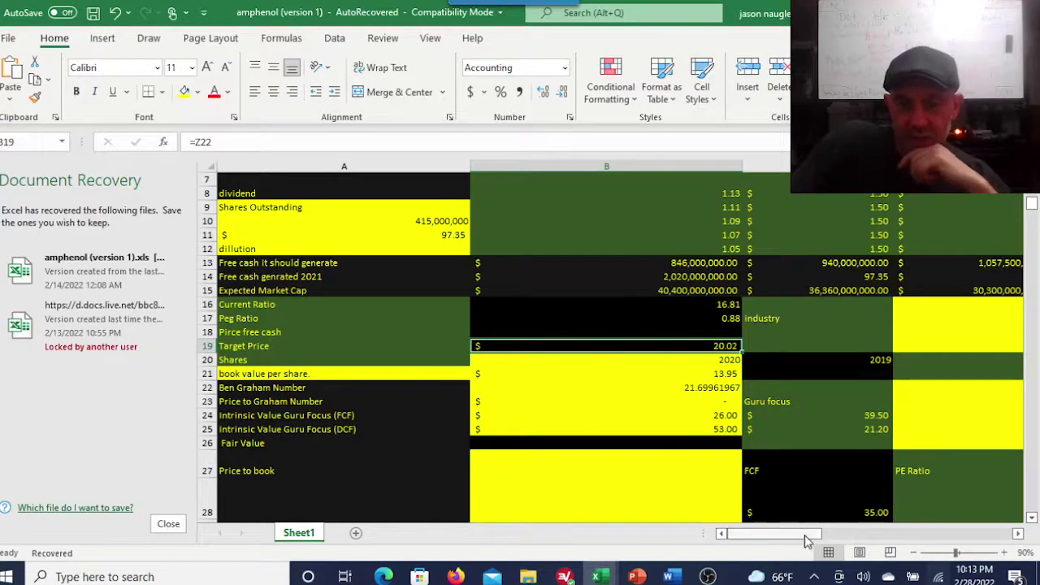
{"action": "left_click_drag", "start_coordinate": [809, 539], "coordinate": [817, 491]}
{"action": "left_click", "coordinate": [785, 293]}
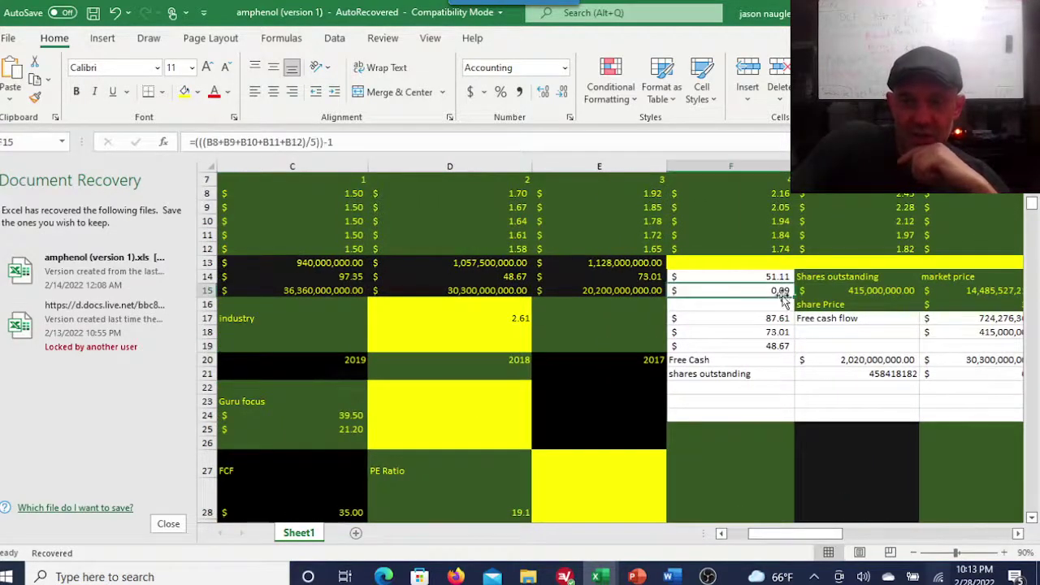
{"action": "left_click_drag", "start_coordinate": [770, 538], "coordinate": [744, 538]}
{"action": "left_click", "coordinate": [711, 389]}
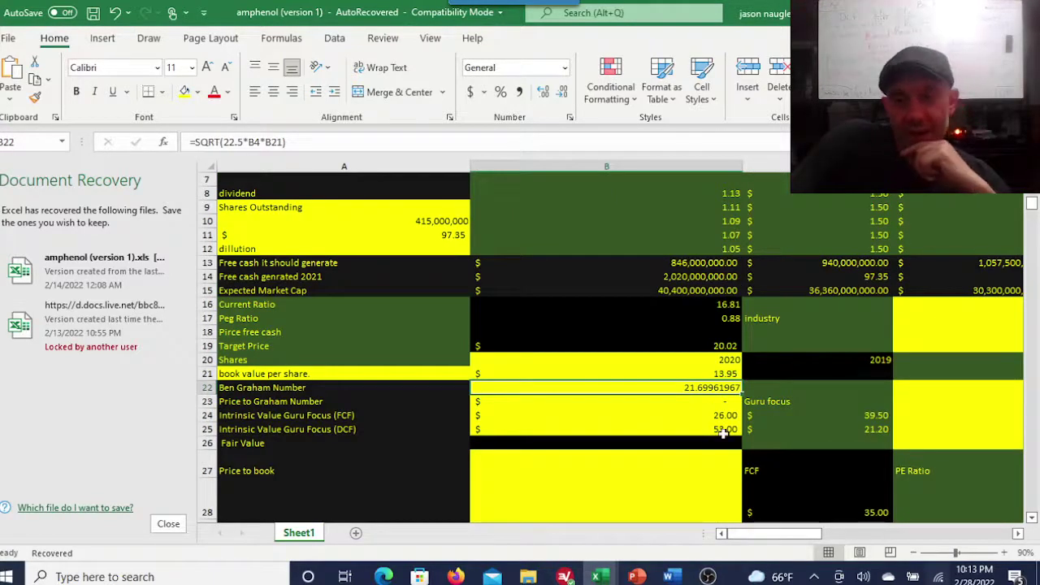
{"action": "mouse_move", "coordinate": [738, 534]}
{"action": "left_mouse_down"}
{"action": "mouse_move", "coordinate": [775, 544]}
{"action": "mouse_move", "coordinate": [751, 542]}
{"action": "left_mouse_up"}
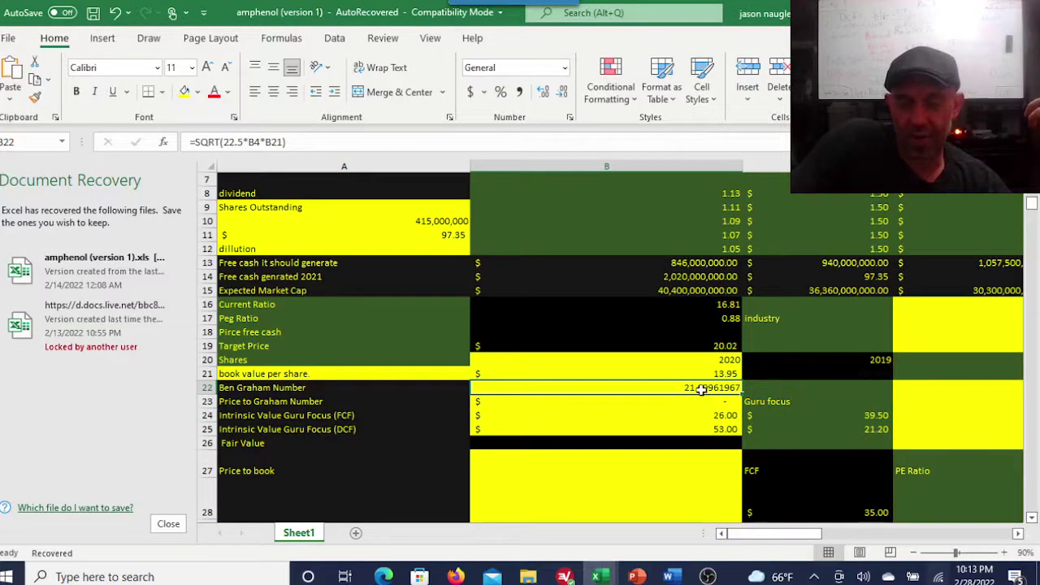
{"action": "left_click_drag", "start_coordinate": [807, 536], "coordinate": [766, 538]}
{"action": "left_click", "coordinate": [784, 291]}
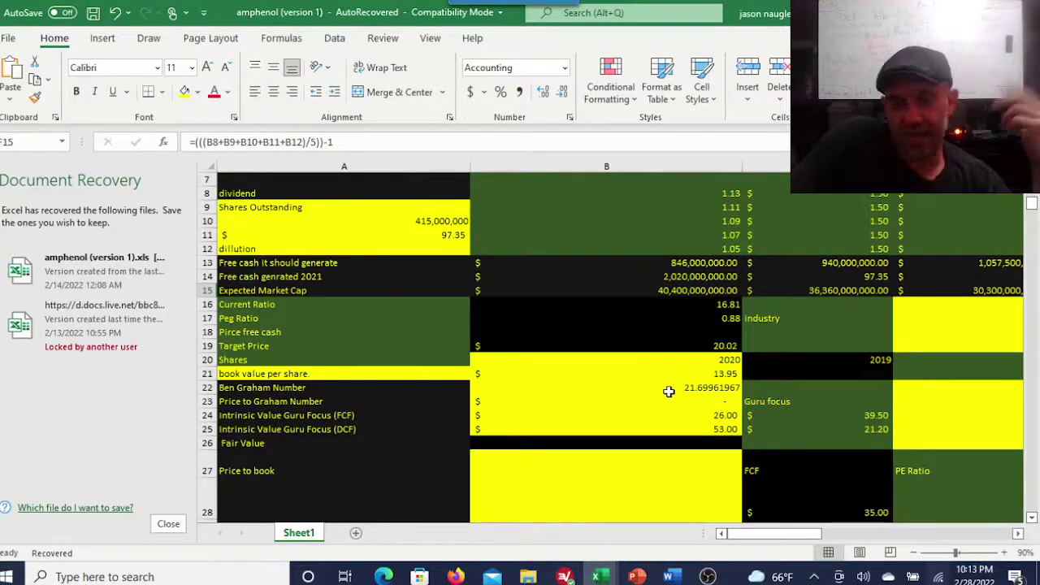
- Check the Guru Focus intrinsic values based on FCF and DCF in cells B24 and B25
{"action": "scroll", "coordinate": [715, 390], "scroll_direction": "down", "scroll_amount": 1}
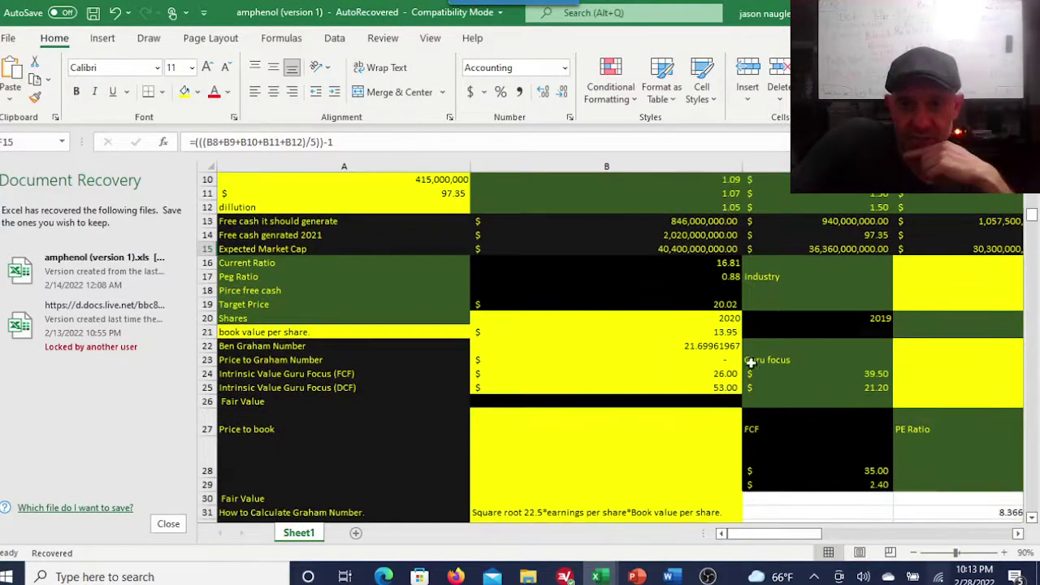
{"action": "left_click", "coordinate": [727, 374]}
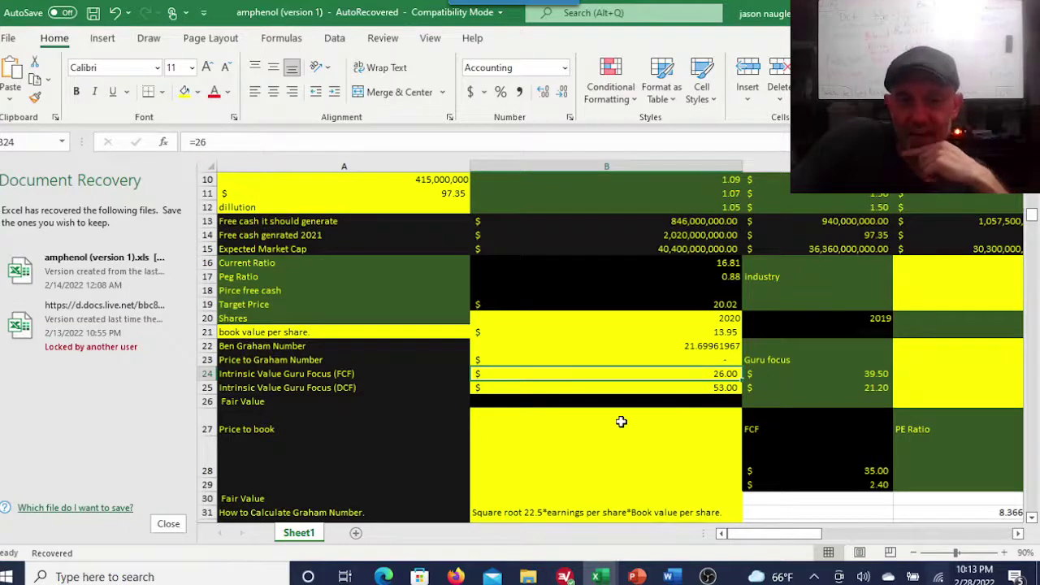
{"action": "left_click", "coordinate": [722, 388]}
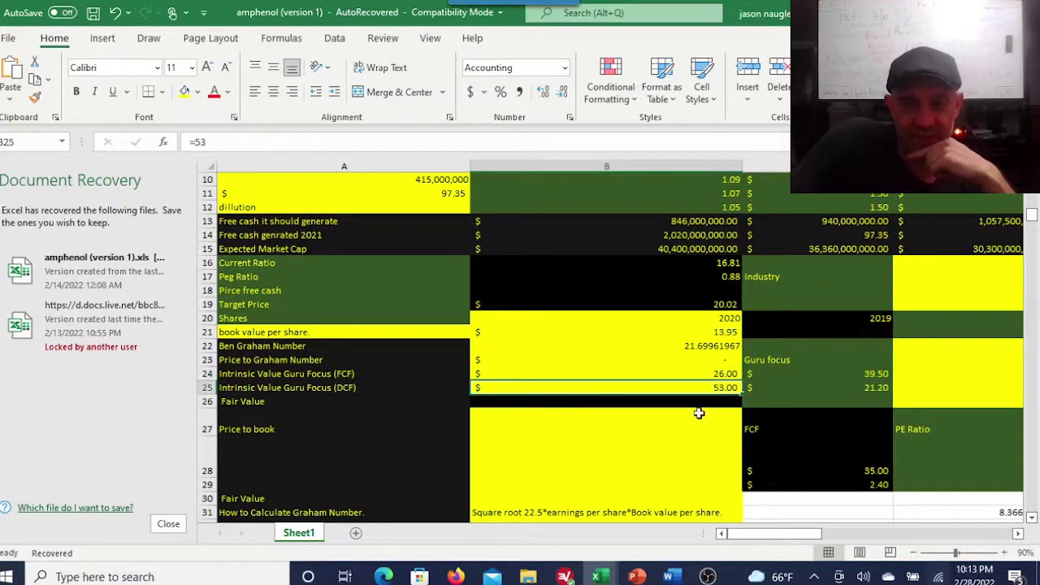
- Examine total shareholder equity in B35, shares outstanding in B36 and the formula in B38
{"action": "scroll", "coordinate": [697, 414], "scroll_direction": "down", "scroll_amount": 3}
{"action": "left_click", "coordinate": [707, 447]}
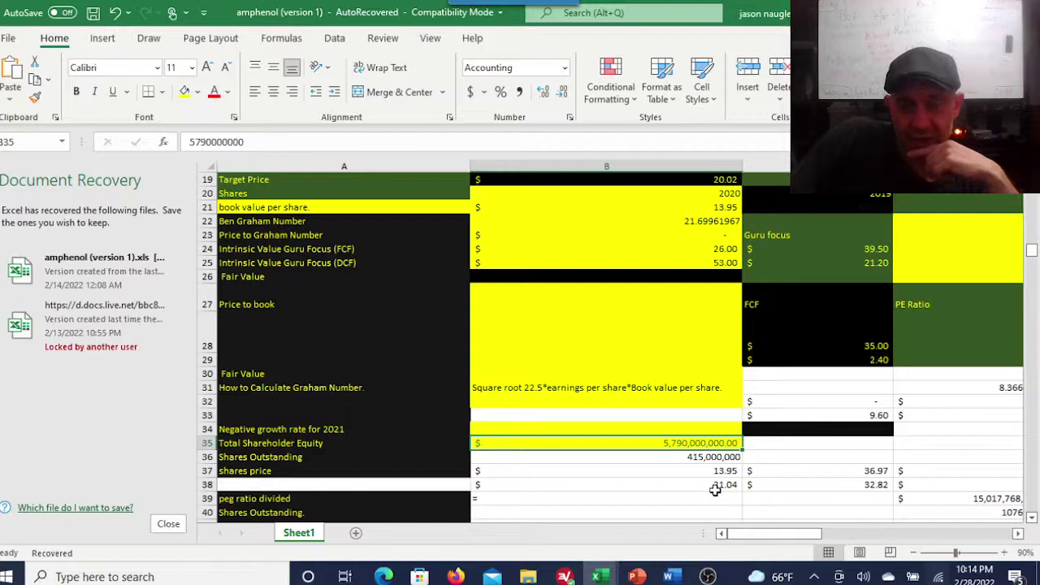
{"action": "left_click", "coordinate": [715, 456]}
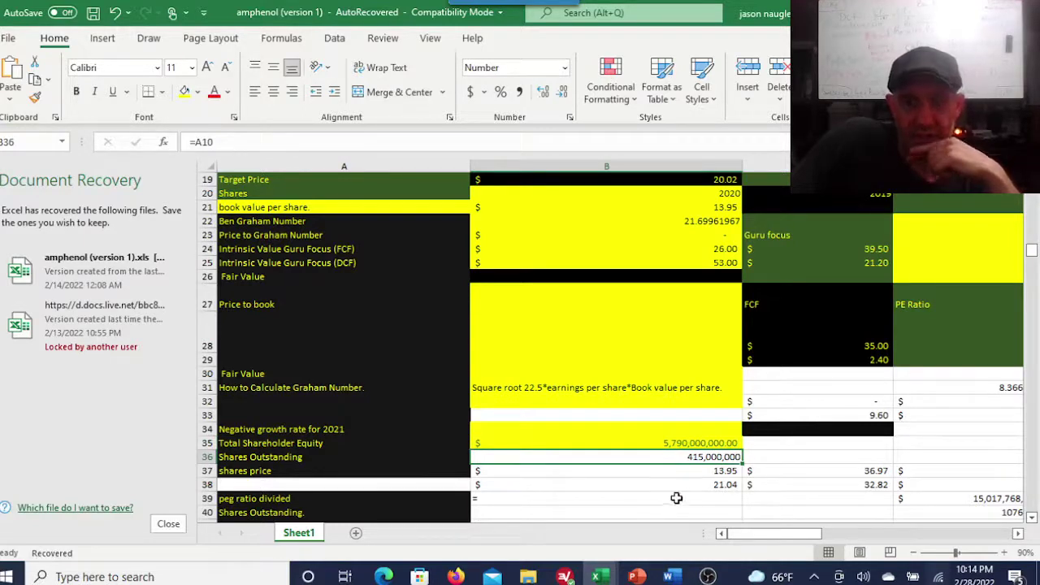
{"action": "left_click", "coordinate": [732, 485]}
{"action": "mouse_move", "coordinate": [708, 576]}
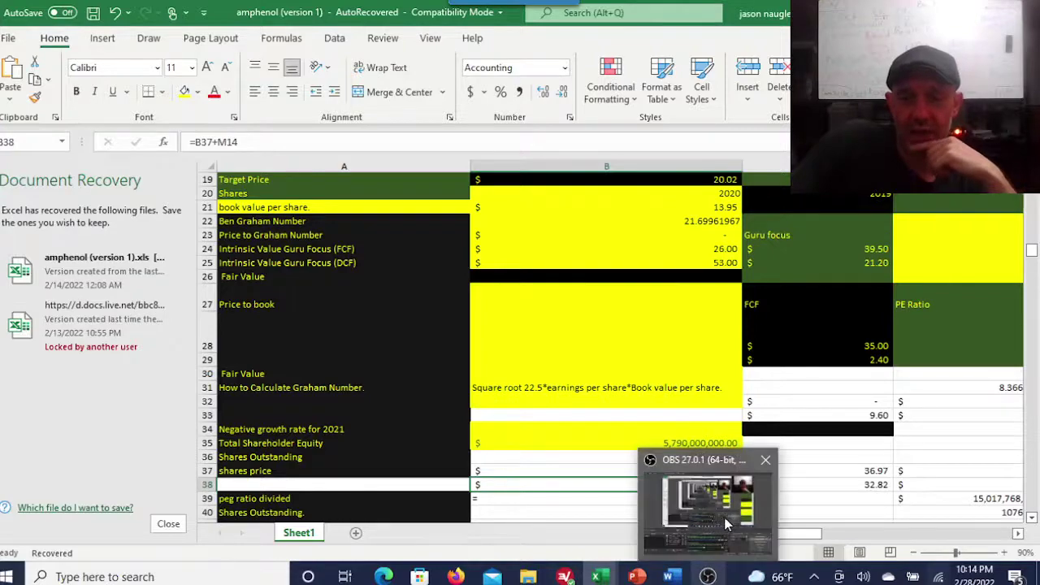
- Compare the PE 25 discounted cash flow formulas in O8 and O15 and examine their combined average in O21
{"action": "scroll", "coordinate": [833, 498], "scroll_direction": "up", "scroll_amount": 6}
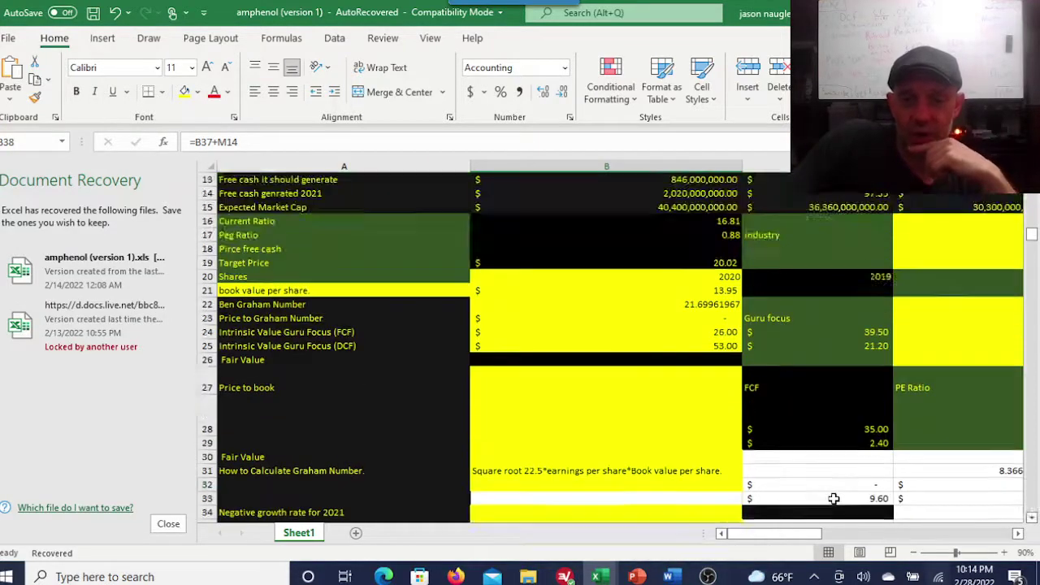
{"action": "mouse_move", "coordinate": [756, 537]}
{"action": "left_mouse_down"}
{"action": "mouse_move", "coordinate": [804, 536]}
{"action": "mouse_move", "coordinate": [760, 536]}
{"action": "left_mouse_up"}
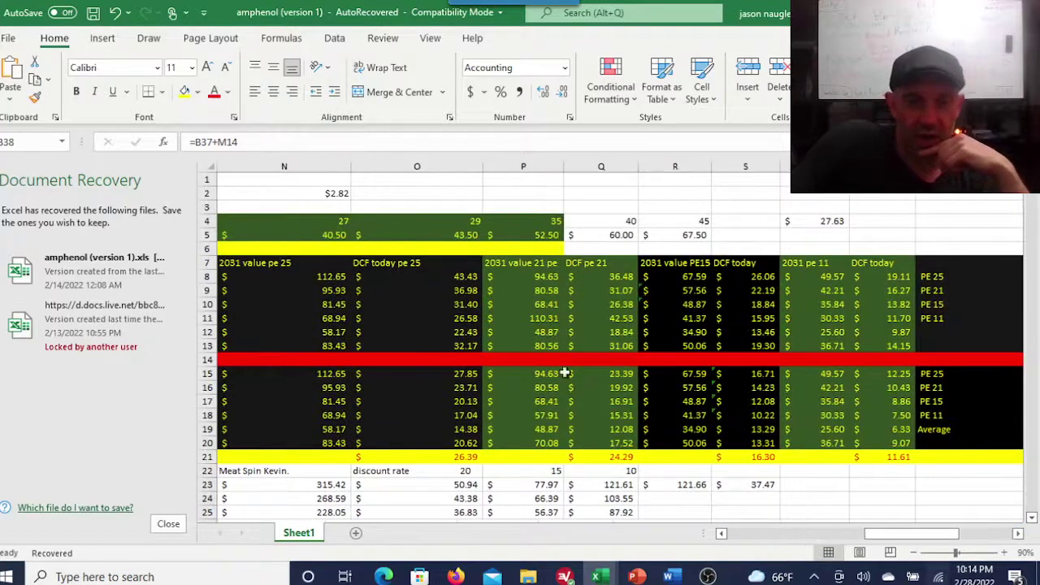
{"action": "left_click", "coordinate": [468, 281]}
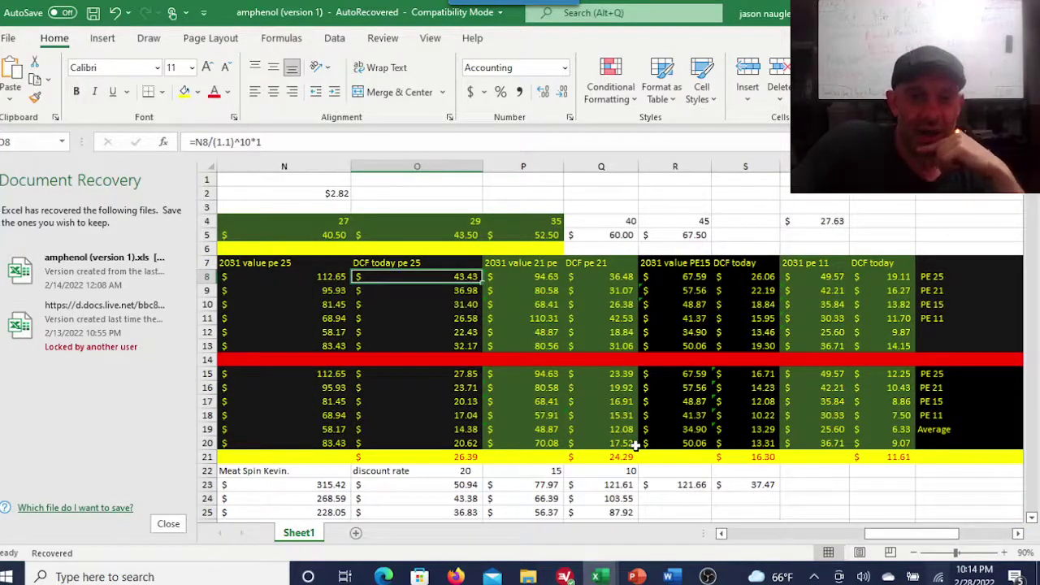
{"action": "left_click", "coordinate": [475, 379]}
{"action": "left_click", "coordinate": [460, 277]}
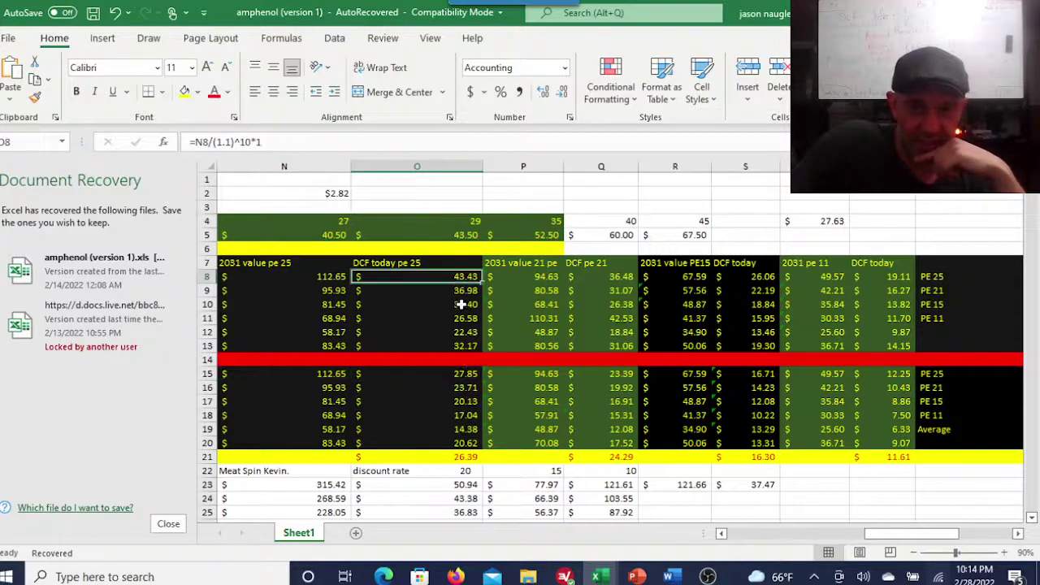
{"action": "left_click", "coordinate": [472, 375]}
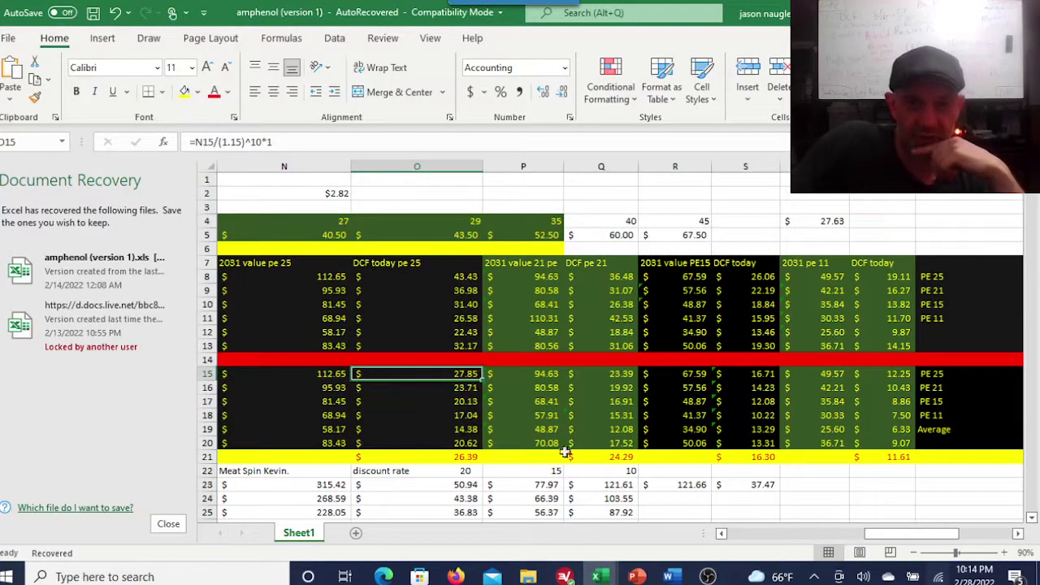
{"action": "left_click", "coordinate": [465, 458]}
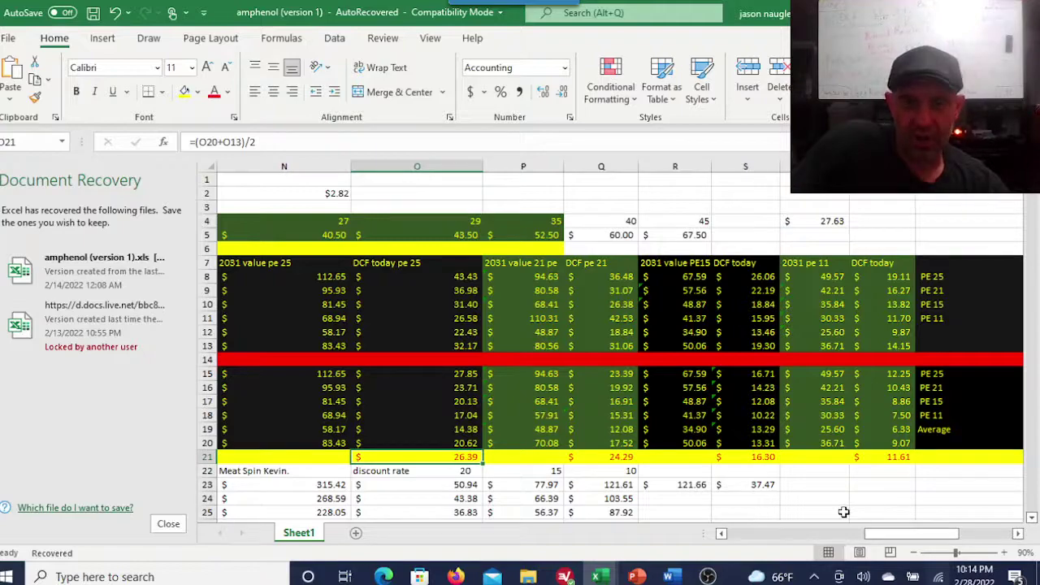
- Recheck the Guru Focus FCF intrinsic value in cell B24
{"action": "left_click_drag", "start_coordinate": [889, 538], "coordinate": [772, 538]}
{"action": "scroll", "coordinate": [642, 420], "scroll_direction": "down", "scroll_amount": 3}
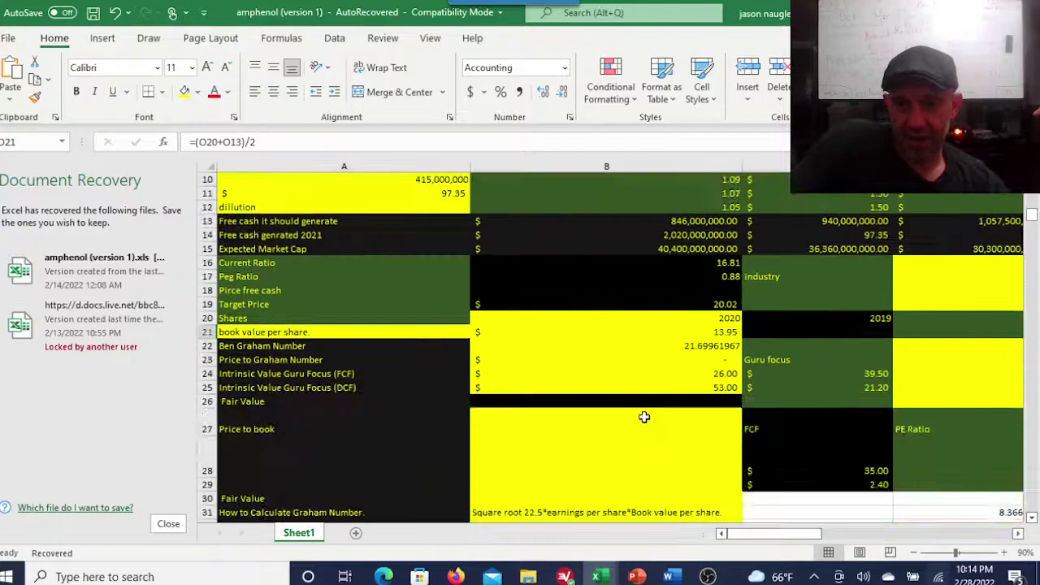
{"action": "left_click", "coordinate": [723, 374]}
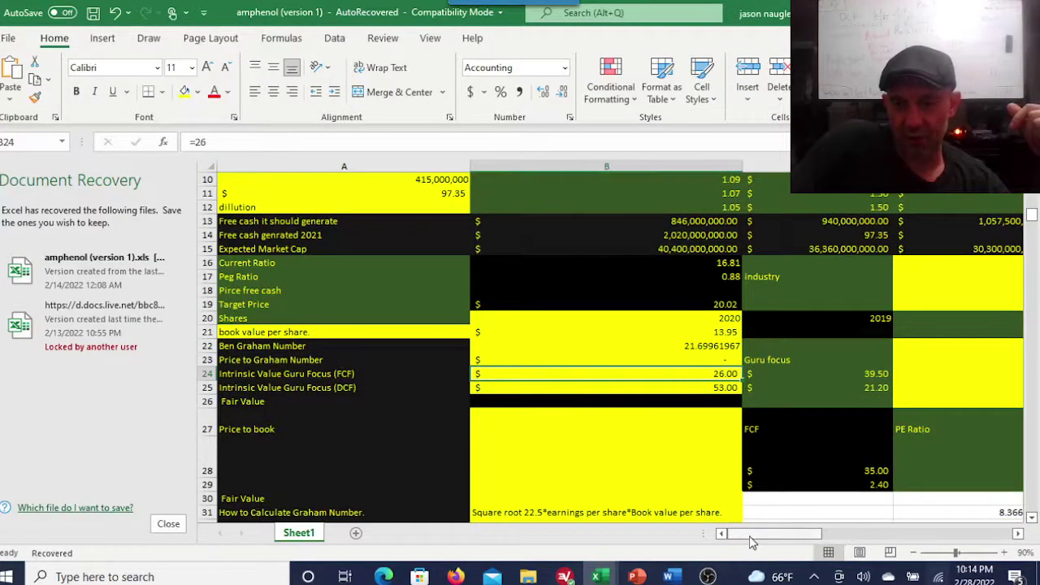
- Examine the average discounted cash flow values for PE 21, PE 15 and PE 11 in Q21, S21 and U21
{"action": "left_click_drag", "start_coordinate": [750, 538], "coordinate": [929, 542]}
{"action": "scroll", "coordinate": [811, 542], "scroll_direction": "up", "scroll_amount": 3}
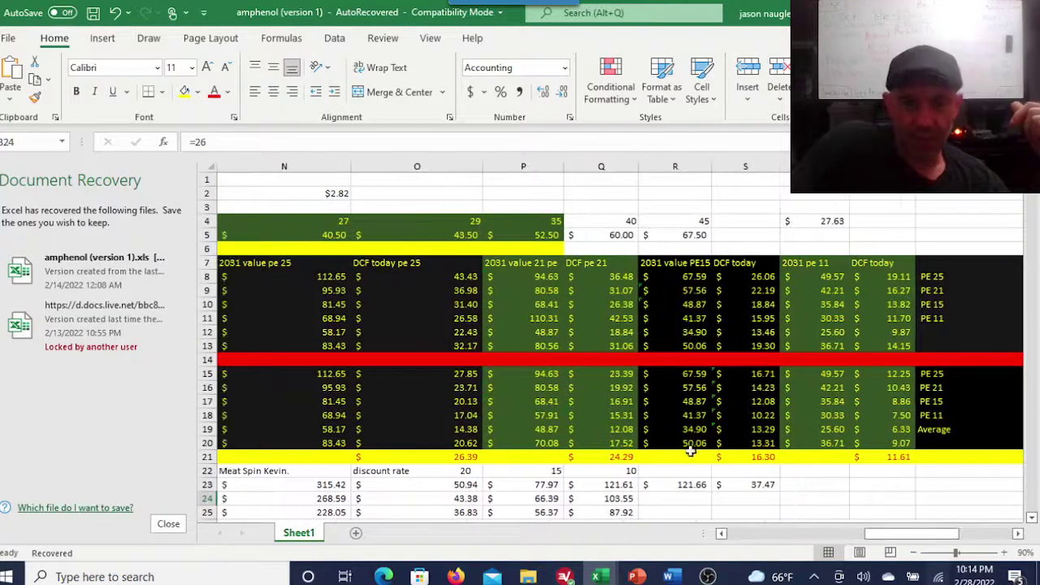
{"action": "left_click", "coordinate": [625, 457]}
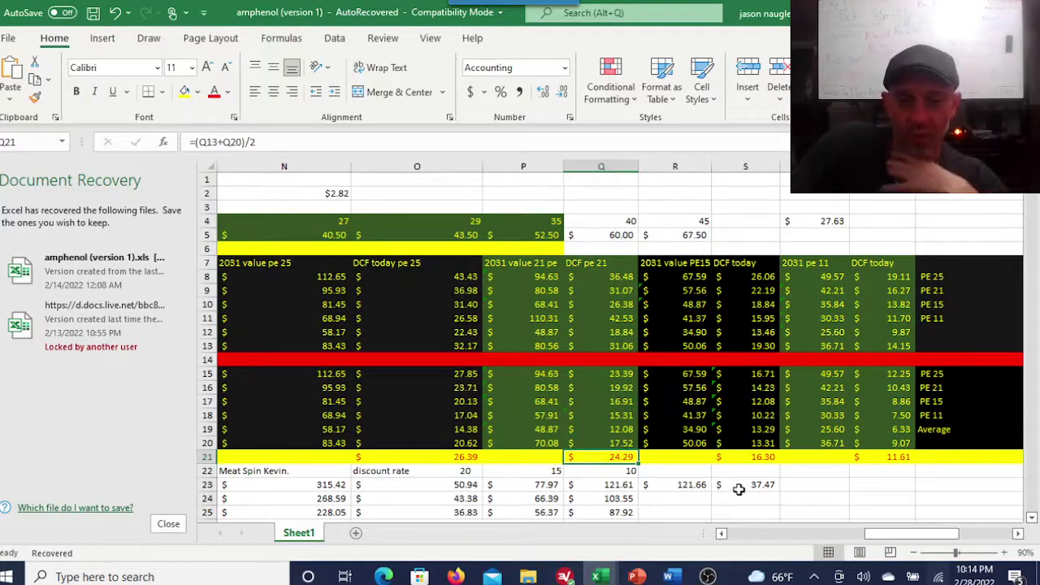
{"action": "left_click", "coordinate": [768, 457]}
{"action": "left_click", "coordinate": [768, 457]}
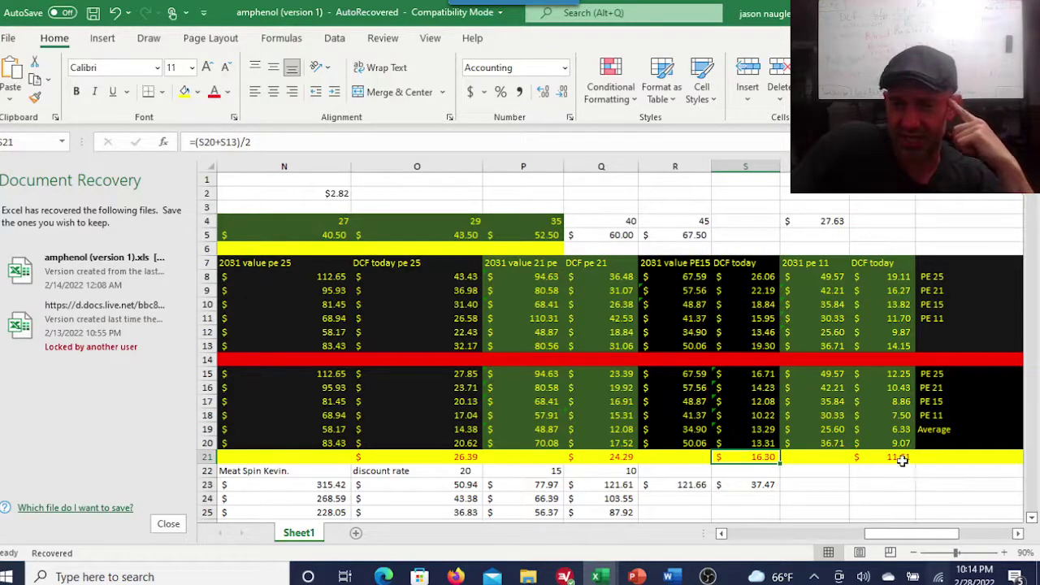
{"action": "left_click", "coordinate": [899, 457]}
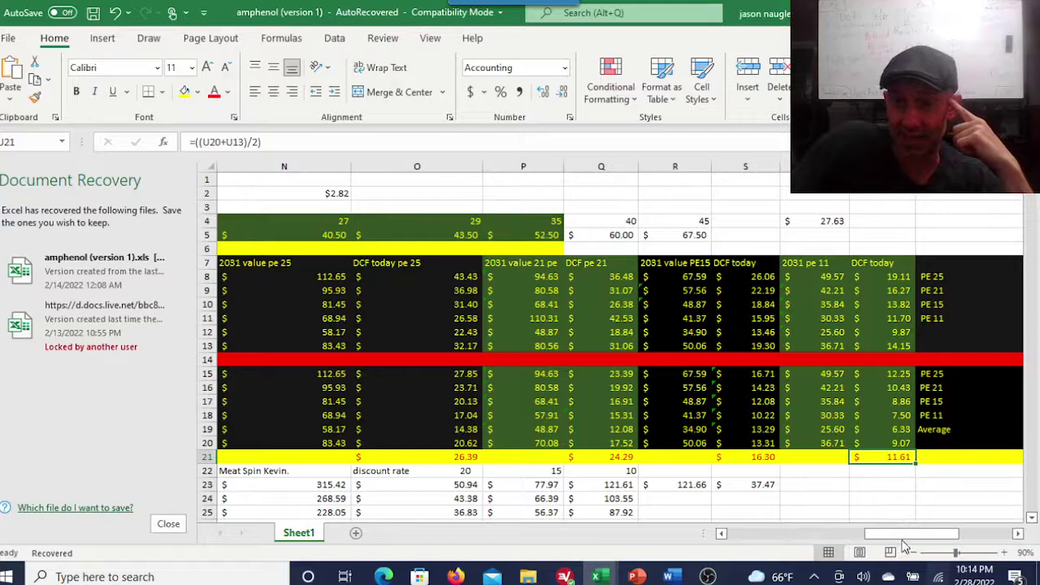
- Examine the PE 25 average formulas in W8 and W15 and the PE 11 average in U13
{"action": "left_click_drag", "start_coordinate": [908, 543], "coordinate": [954, 546]}
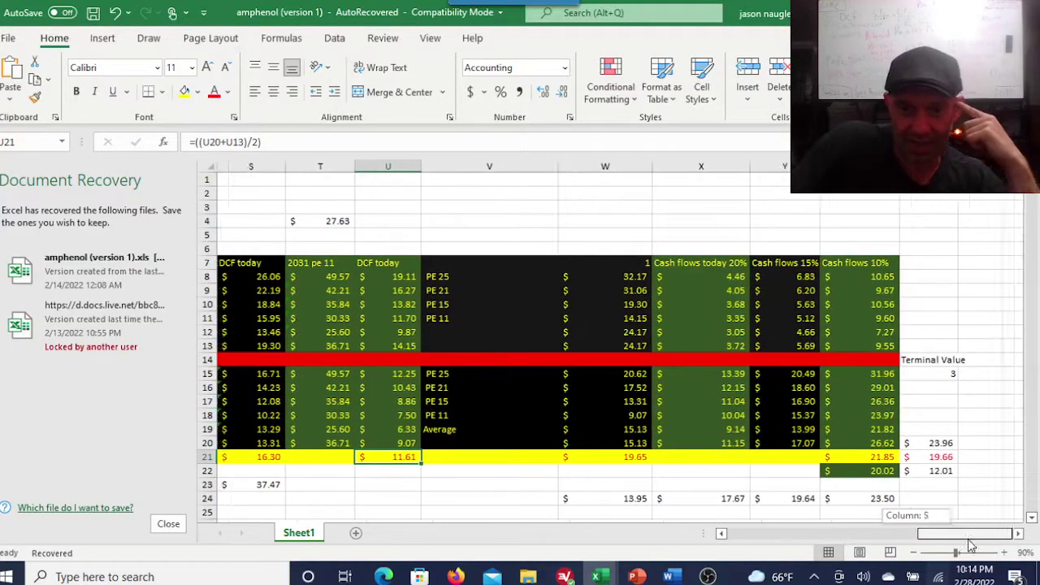
{"action": "left_click", "coordinate": [636, 457]}
{"action": "left_click", "coordinate": [630, 374]}
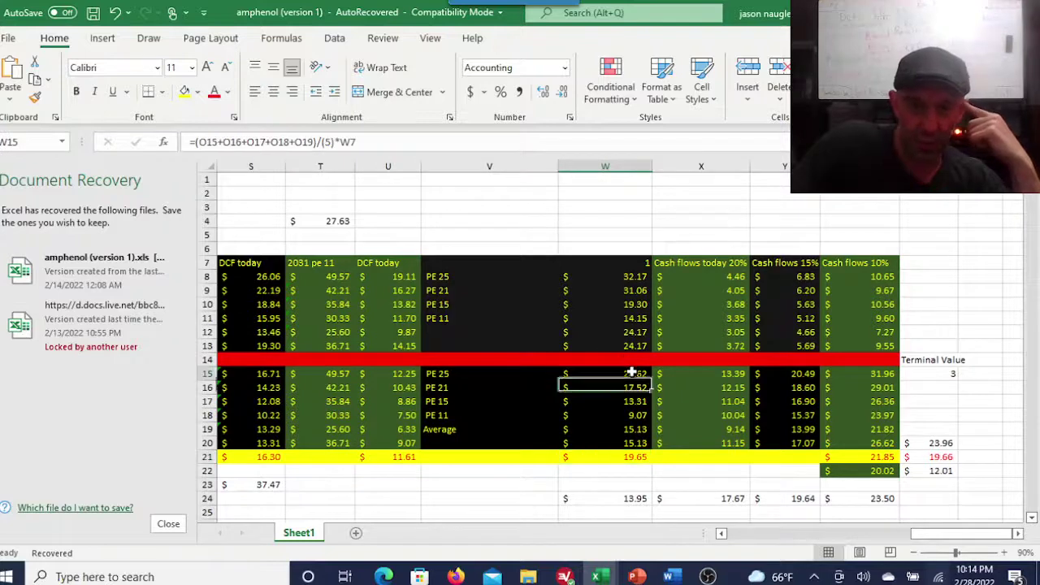
{"action": "left_click", "coordinate": [630, 278]}
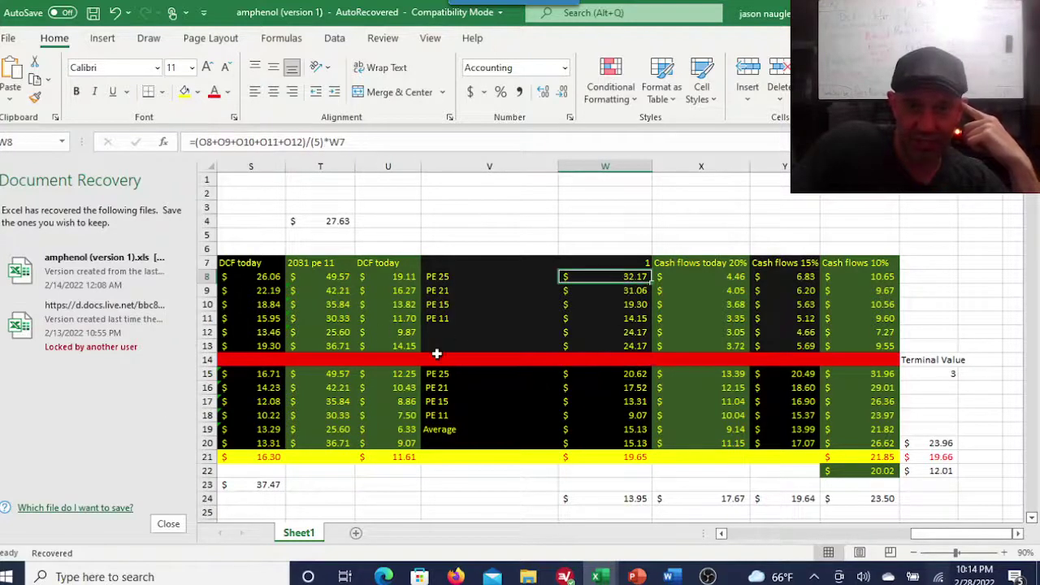
{"action": "left_click", "coordinate": [402, 332]}
{"action": "left_click", "coordinate": [402, 345]}
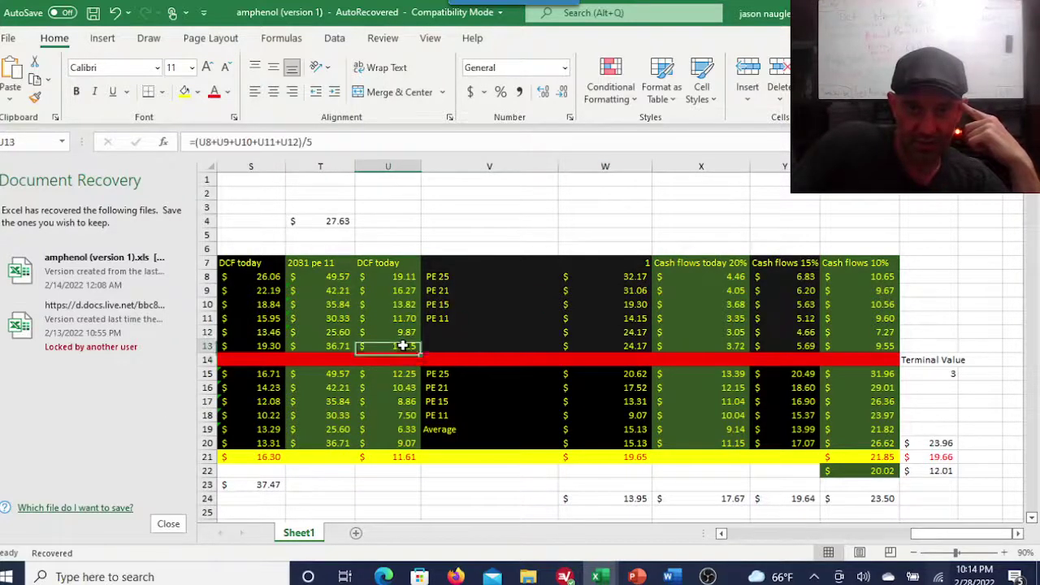
- Trace the PE 11 average in W11, its multiplier in W7 and the overall averages in W12 and W21
{"action": "left_click", "coordinate": [633, 322]}
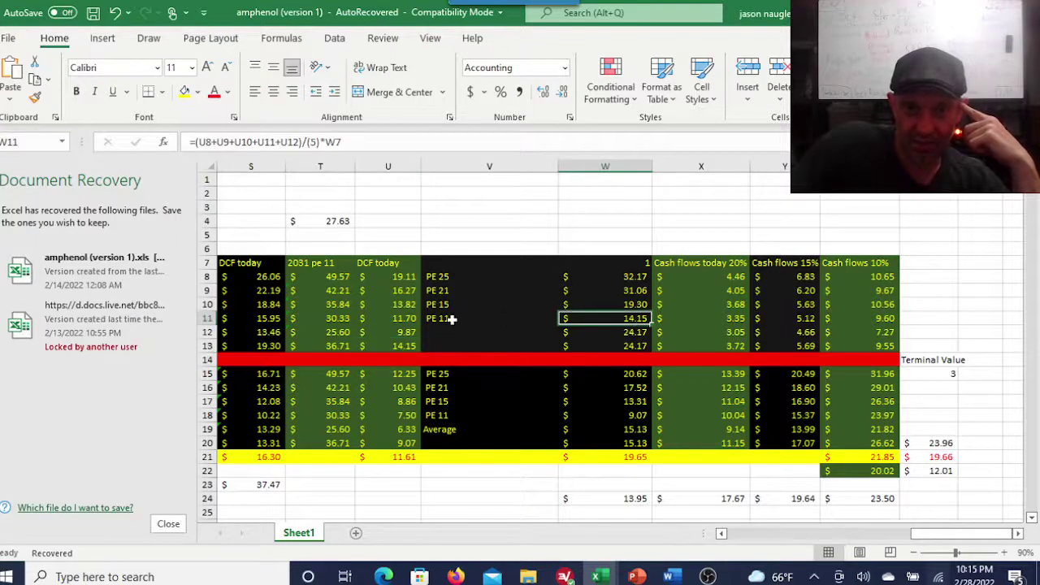
{"action": "key", "text": "Up"}
{"action": "key", "text": "Up"}
{"action": "key", "text": "Up"}
{"action": "key", "text": "Up"}
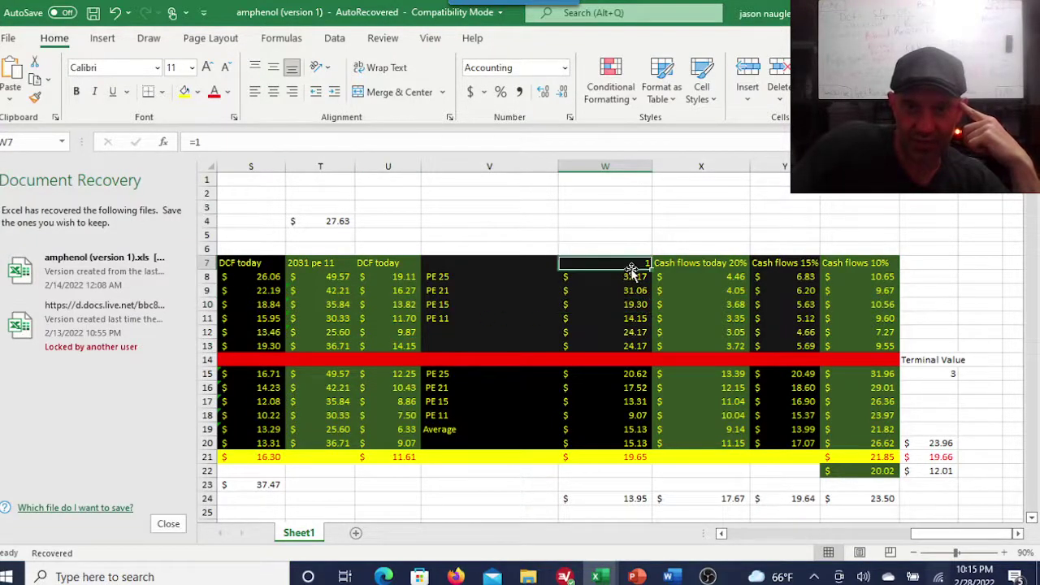
{"action": "left_click", "coordinate": [634, 333]}
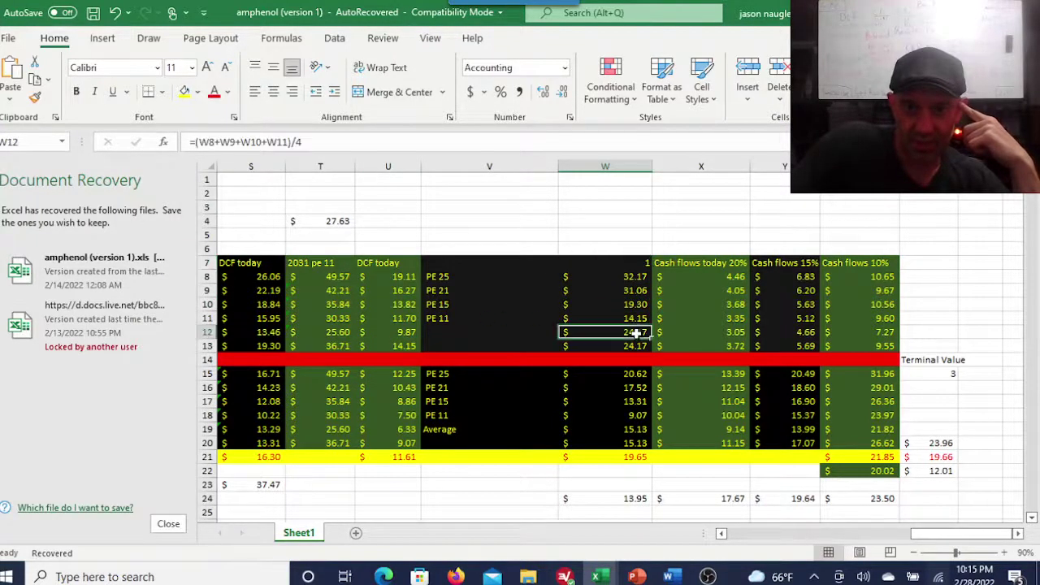
{"action": "left_click", "coordinate": [641, 460]}
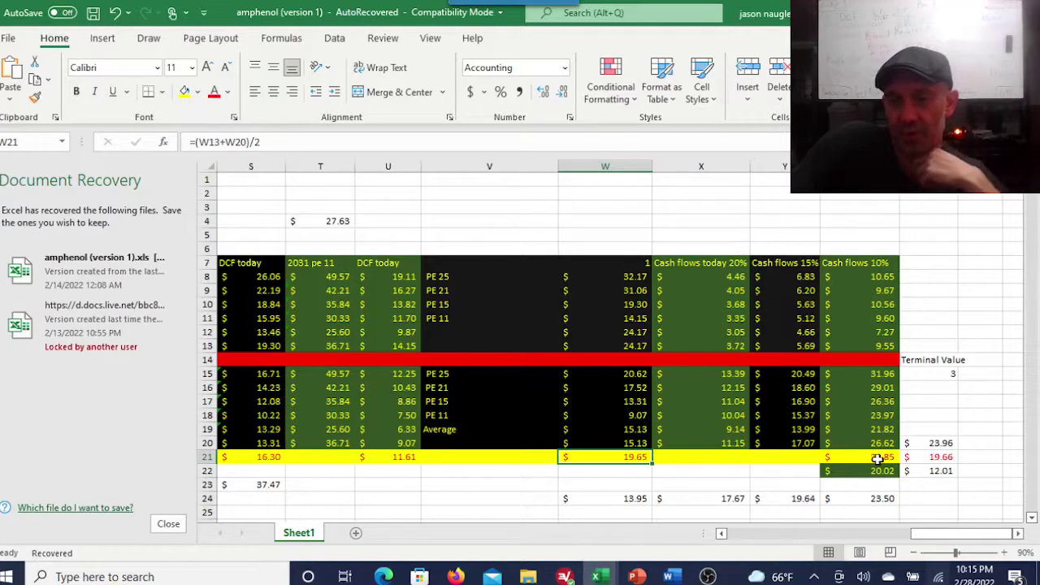
- Examine the cash flow average in Z21, the target price formula in Z22 and the Multiple of Earnings Value entry in Y27
{"action": "left_click_drag", "start_coordinate": [877, 457], "coordinate": [1039, 463]}
{"action": "left_click", "coordinate": [982, 456]}
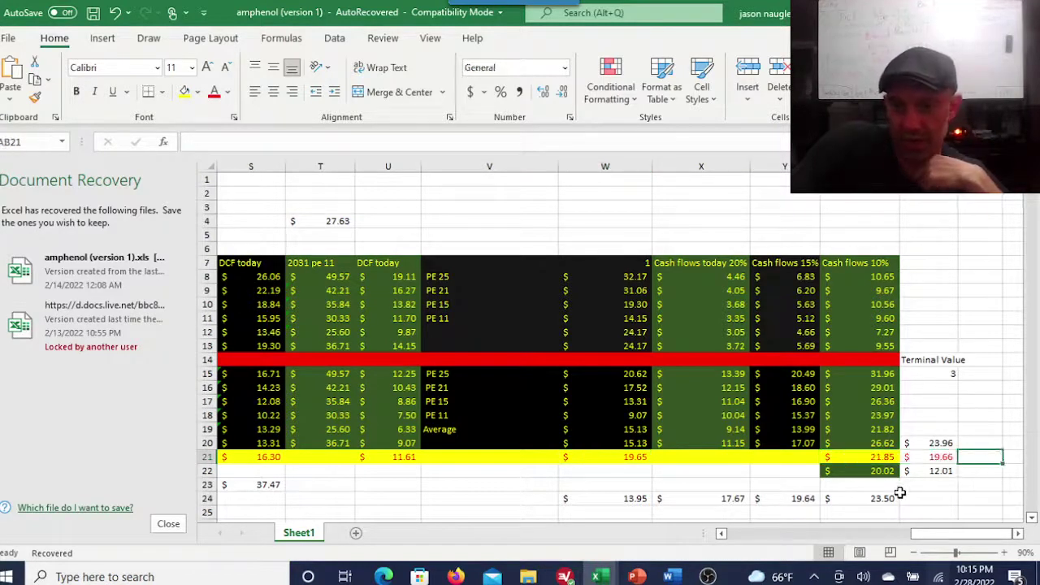
{"action": "left_click", "coordinate": [878, 473]}
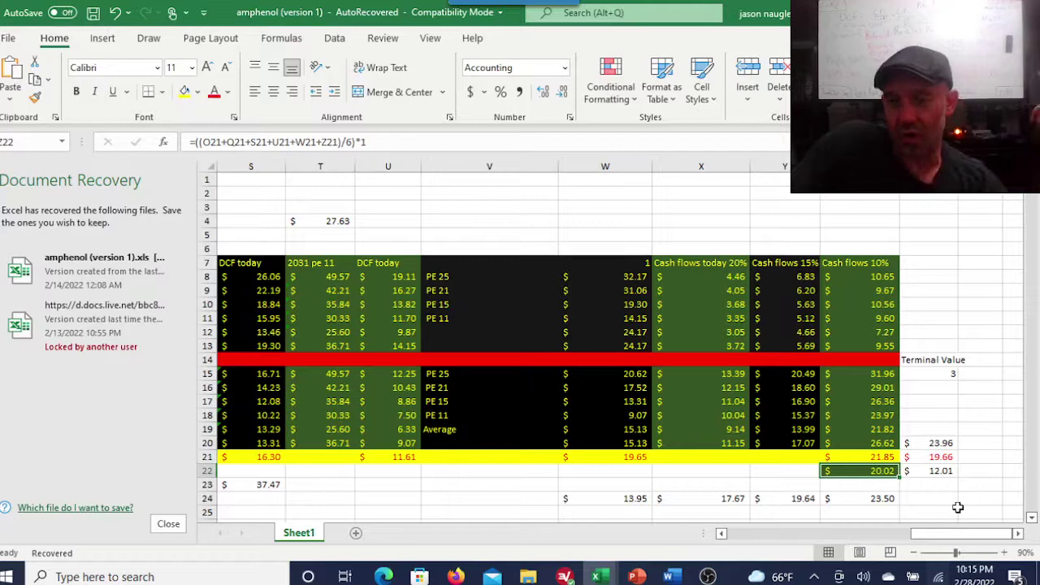
{"action": "scroll", "coordinate": [960, 506], "scroll_direction": "down", "scroll_amount": 4}
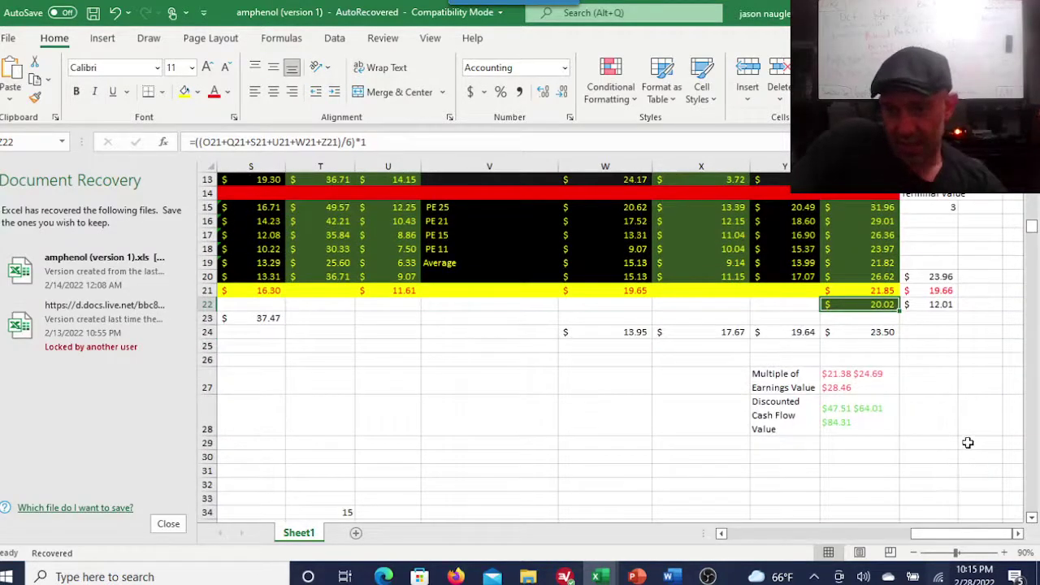
{"action": "left_click", "coordinate": [786, 389]}
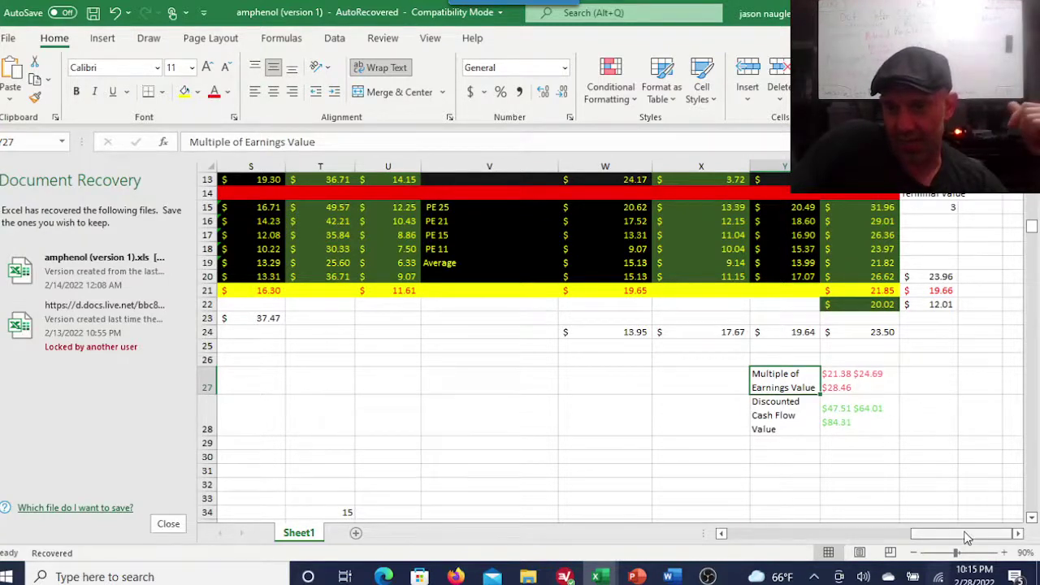
- Trace the ten-year free cash flow projection in J21 and K21, its multiple in L21 and the discounted per-share value in L22
{"action": "left_click_drag", "start_coordinate": [962, 535], "coordinate": [869, 551]}
{"action": "left_click", "coordinate": [845, 510]}
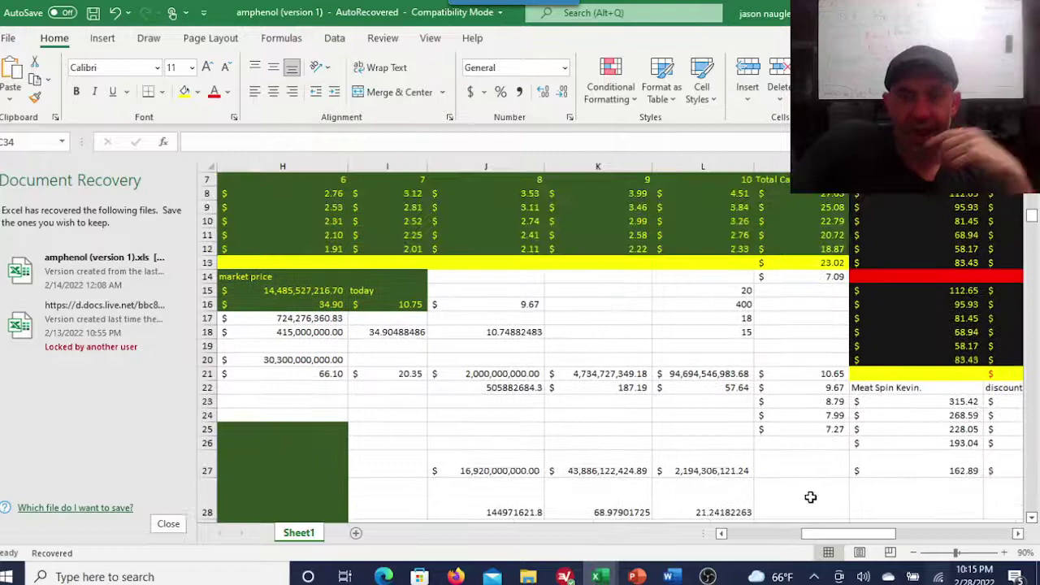
{"action": "scroll", "coordinate": [811, 497], "scroll_direction": "up", "scroll_amount": 1}
{"action": "left_click", "coordinate": [606, 416]}
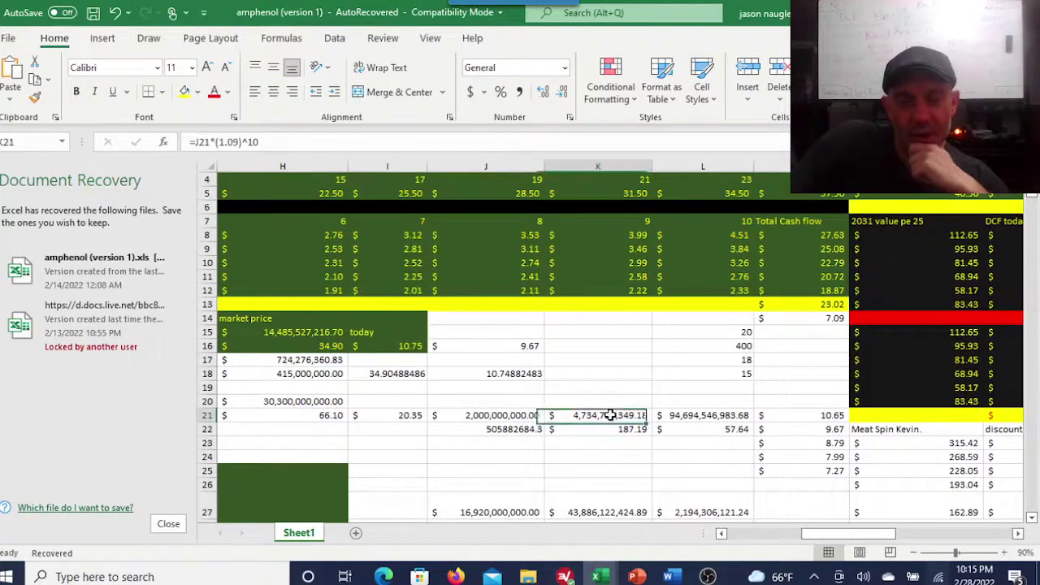
{"action": "left_click", "coordinate": [705, 416]}
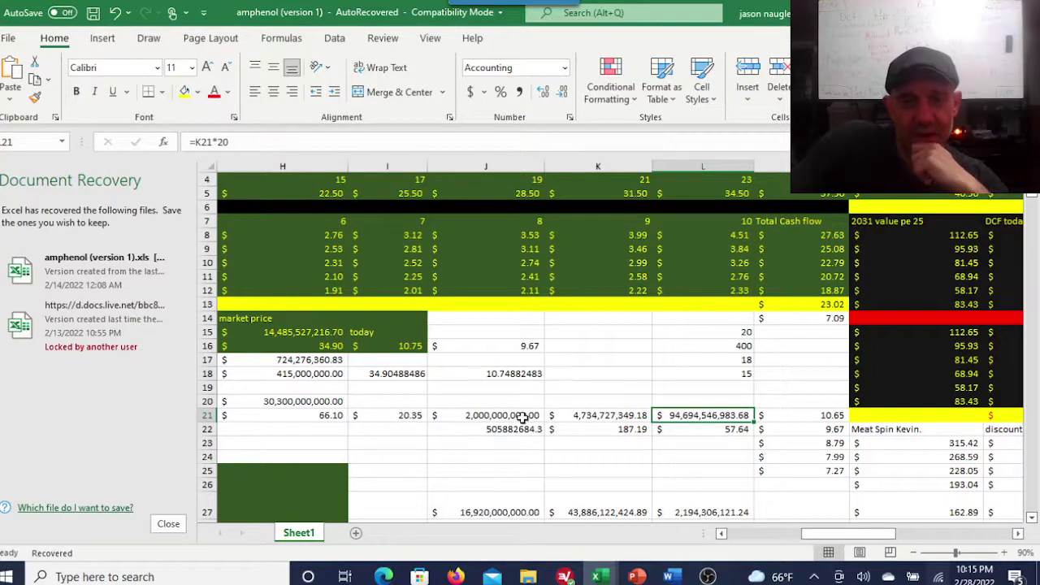
{"action": "left_click", "coordinate": [598, 415]}
{"action": "left_click", "coordinate": [514, 415]}
{"action": "left_click", "coordinate": [609, 415]}
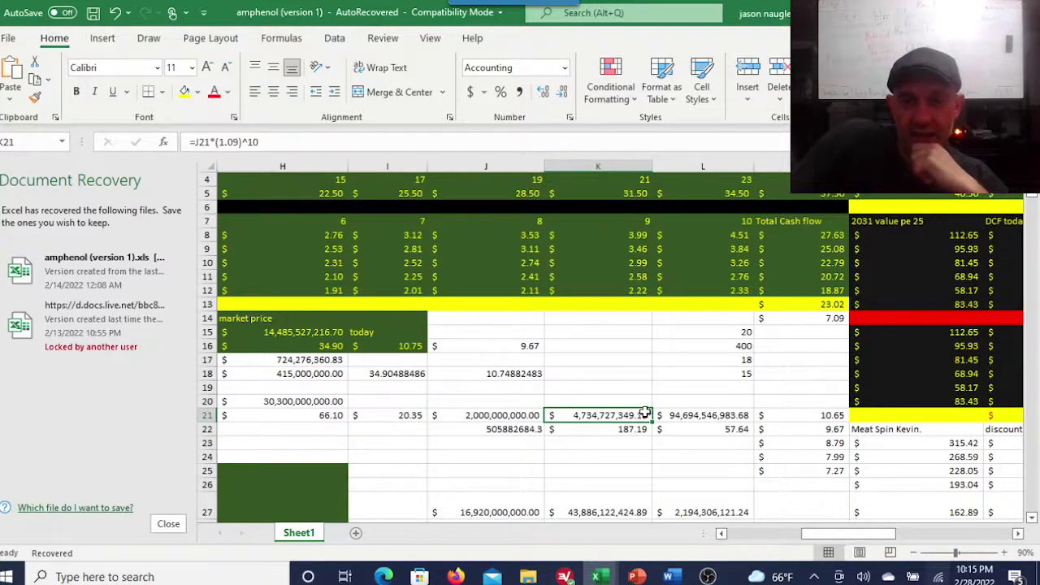
{"action": "left_click", "coordinate": [708, 417]}
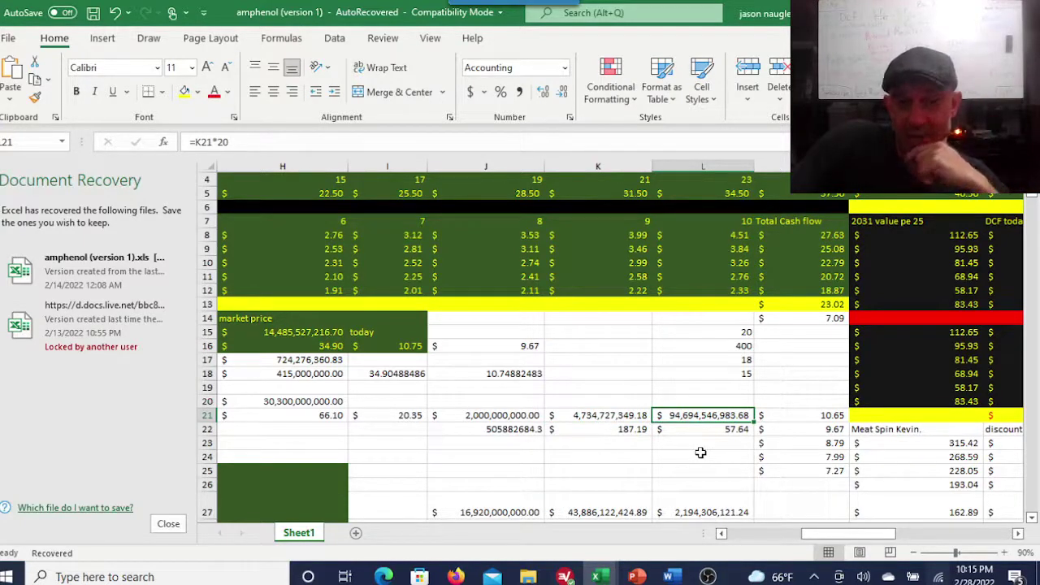
{"action": "left_click", "coordinate": [732, 432]}
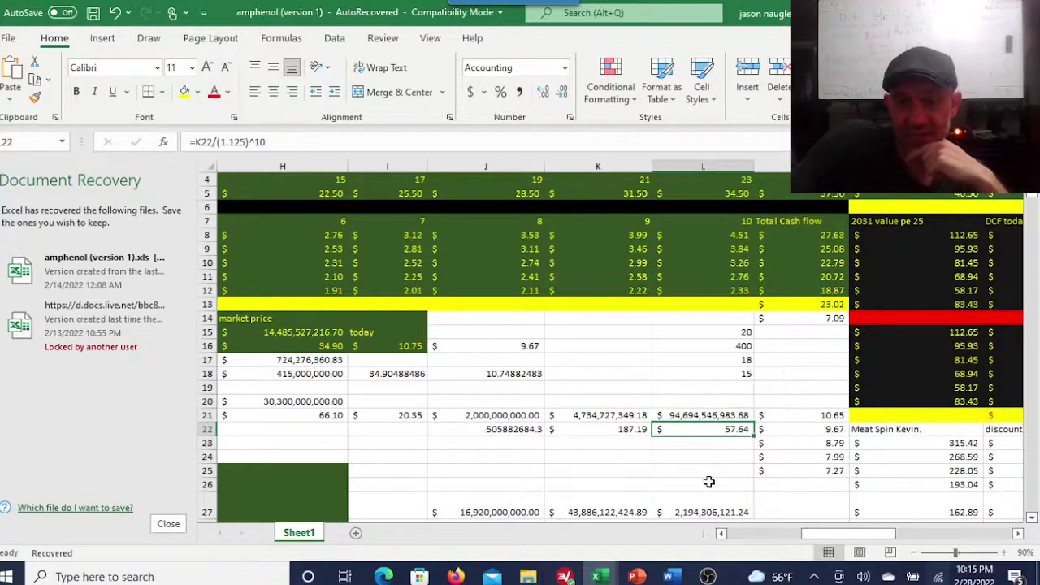
{"action": "left_click", "coordinate": [274, 143]}
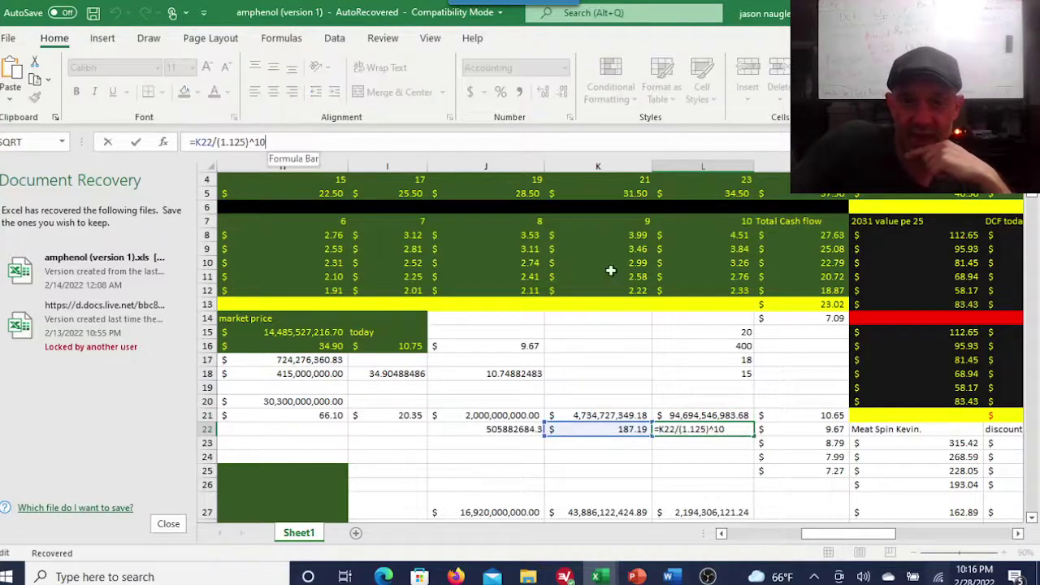
- Change the cash flow multiple in L21 to 10 so the formula reads =K21*10
{"action": "left_click", "coordinate": [709, 416]}
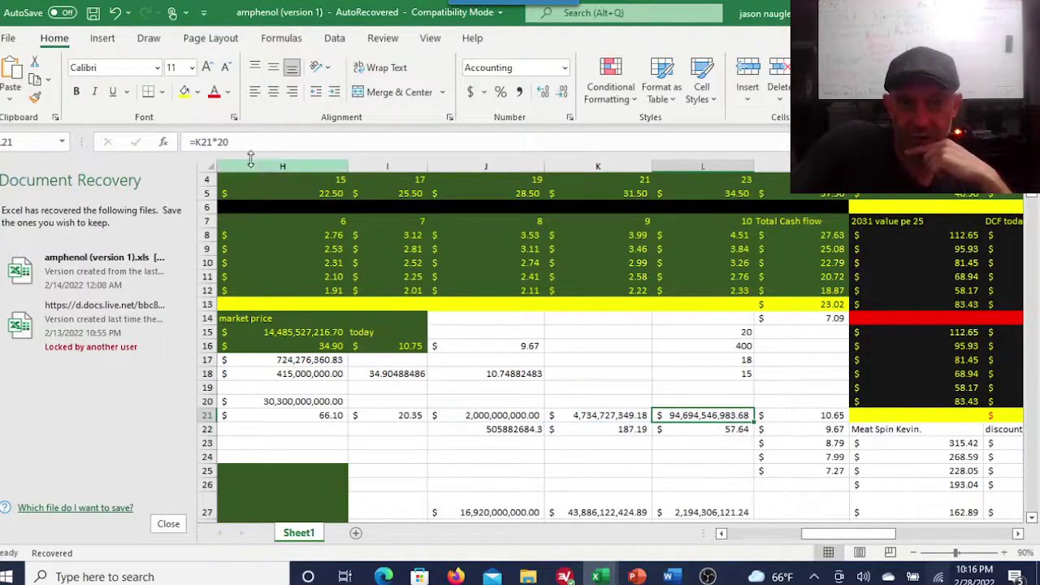
{"action": "left_click", "coordinate": [236, 141]}
{"action": "key", "text": "BackSpace"}
{"action": "key", "text": "BackSpace"}
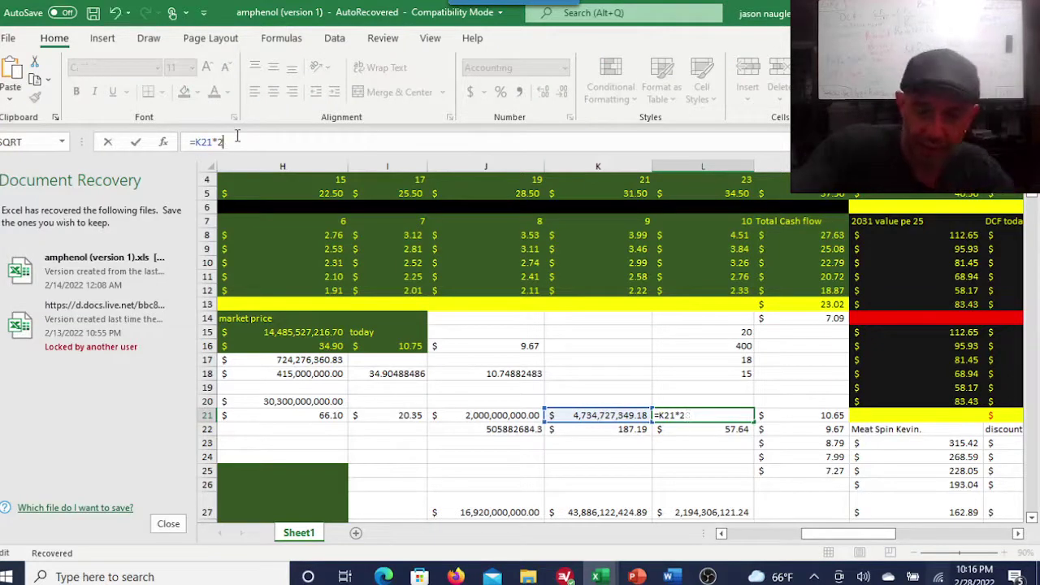
{"action": "type", "text": "10"}
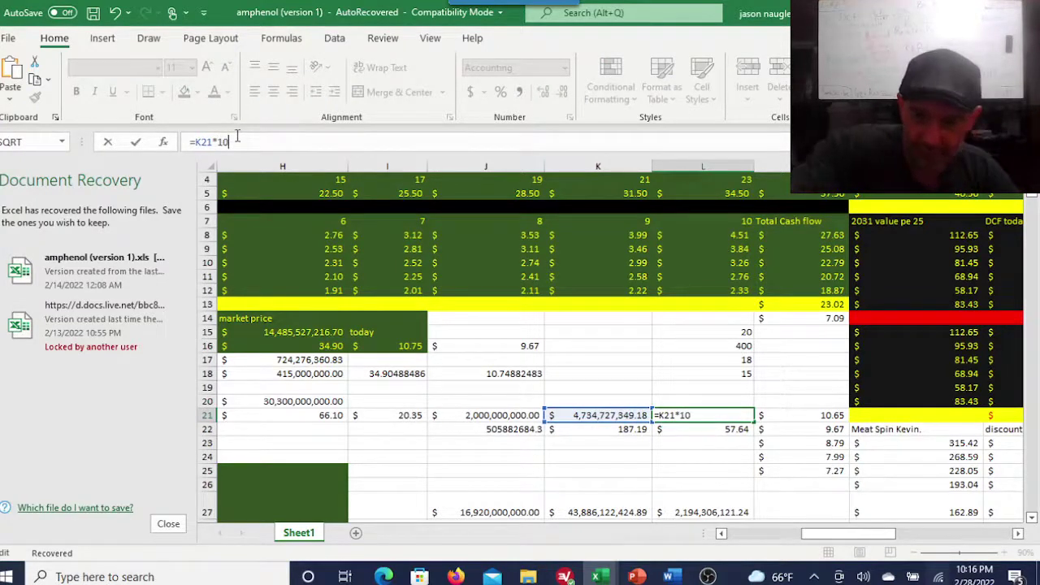
{"action": "key", "text": "Return"}
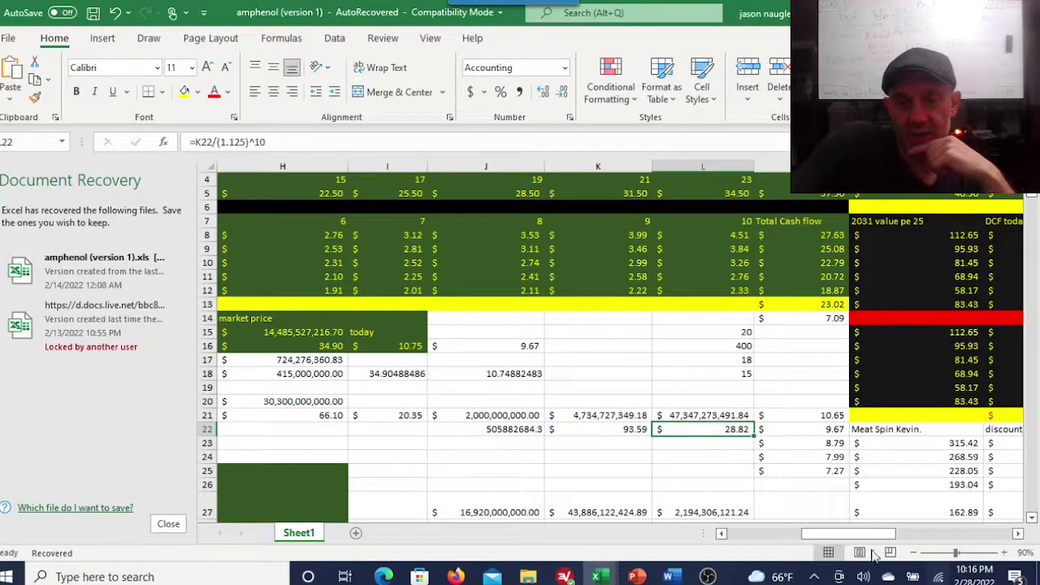
- Change the earnings multiple in the market price formula in H15 to 25, giving =(L12*25)*G15
{"action": "mouse_move", "coordinate": [871, 539]}
{"action": "left_mouse_down"}
{"action": "mouse_move", "coordinate": [835, 543]}
{"action": "mouse_move", "coordinate": [854, 538]}
{"action": "left_mouse_up"}
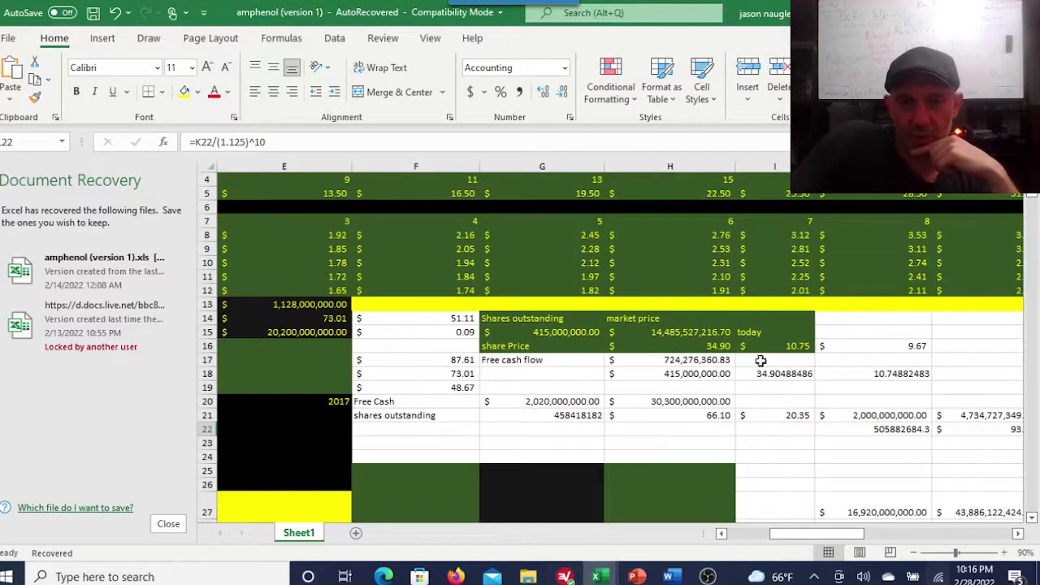
{"action": "left_click", "coordinate": [701, 334]}
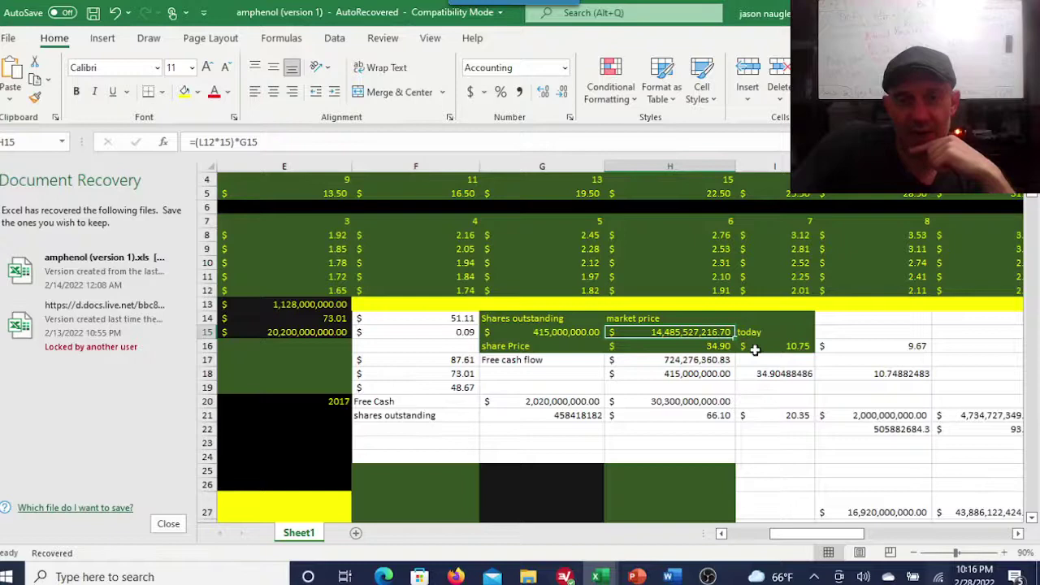
{"action": "left_click", "coordinate": [231, 142]}
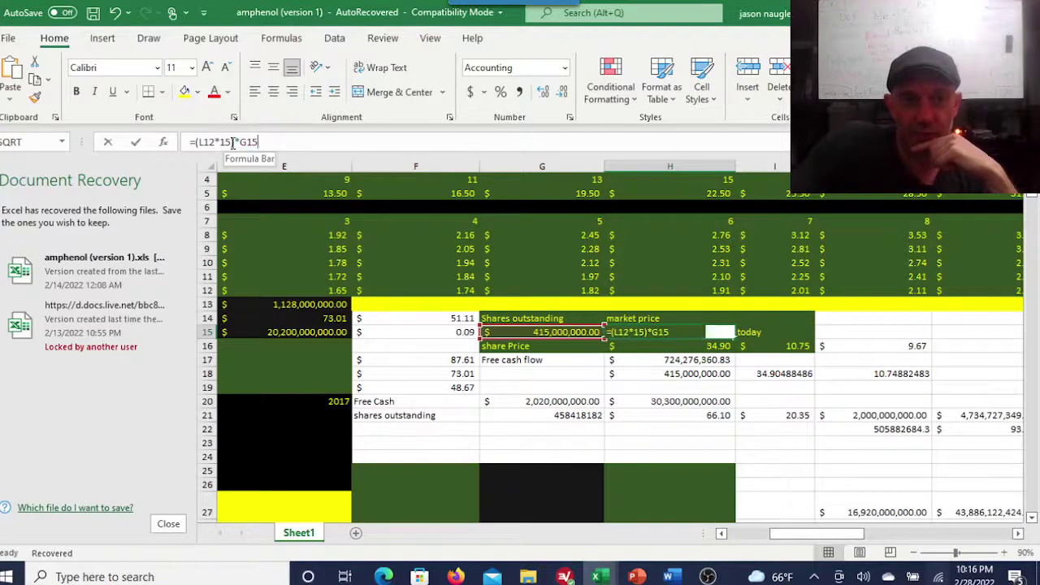
{"action": "key", "text": "BackSpace"}
{"action": "key", "text": "BackSpace"}
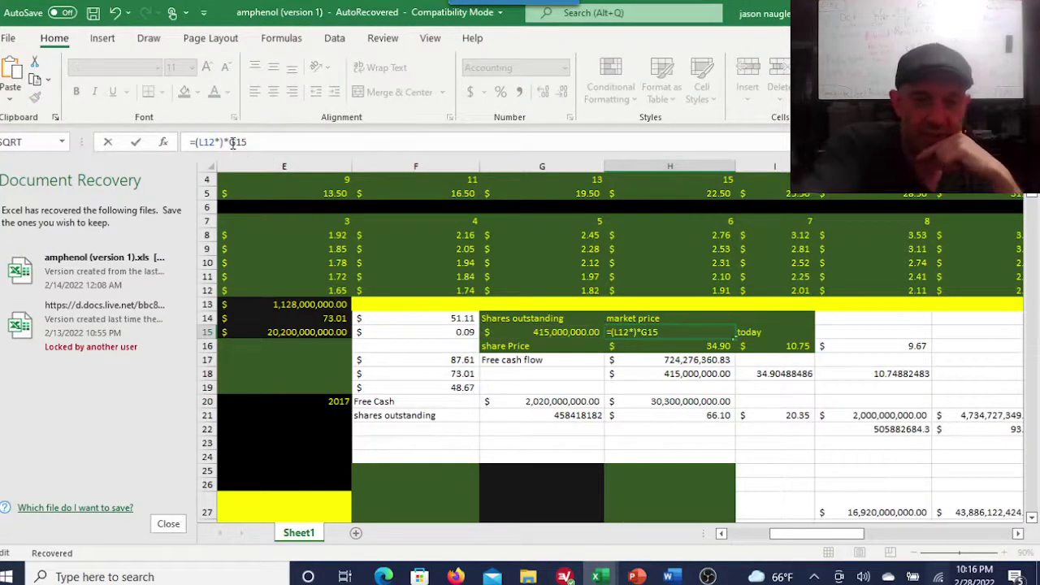
{"action": "type", "text": "25"}
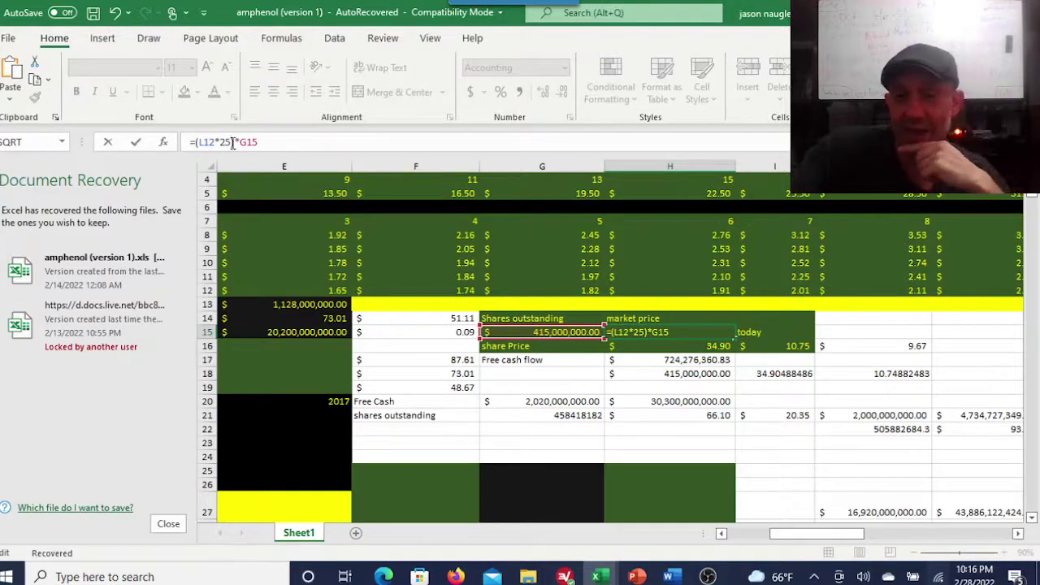
{"action": "key", "text": "Return"}
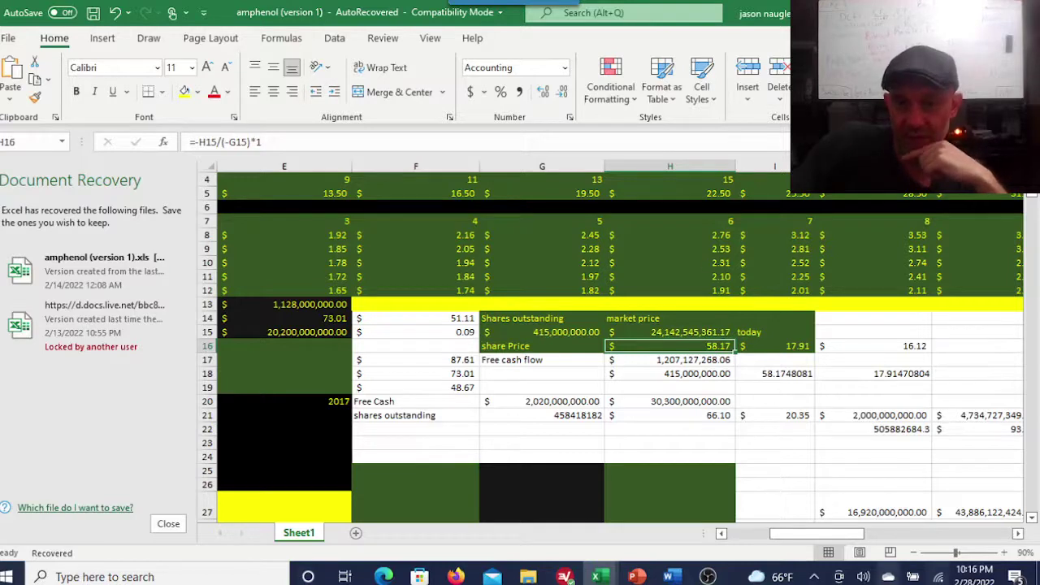
- Compare the PE 25 discounted cash flow formula in O8 with the discounted share price formula in I16
{"action": "left_click_drag", "start_coordinate": [829, 535], "coordinate": [892, 543]}
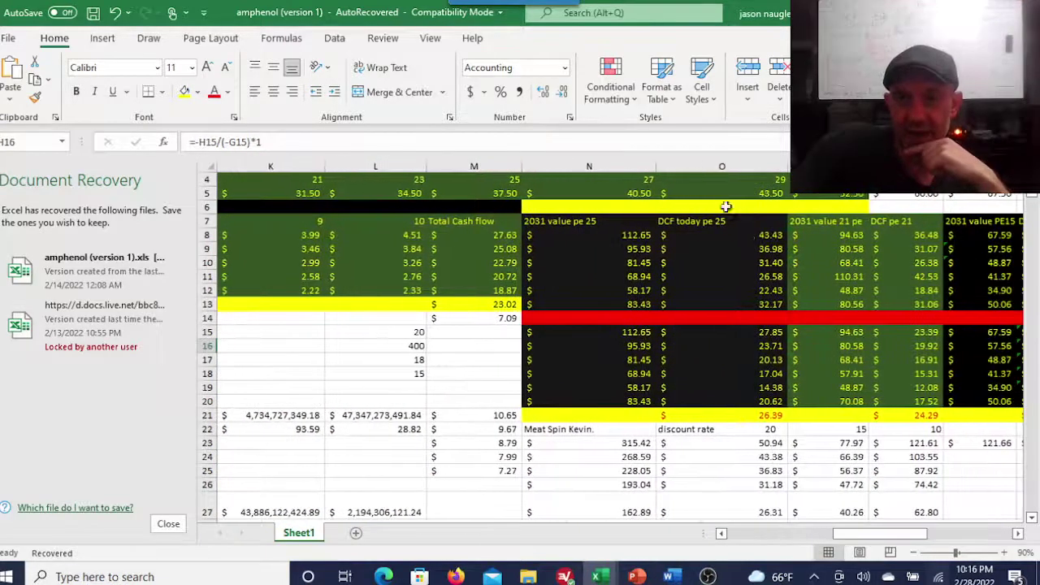
{"action": "left_click", "coordinate": [769, 233]}
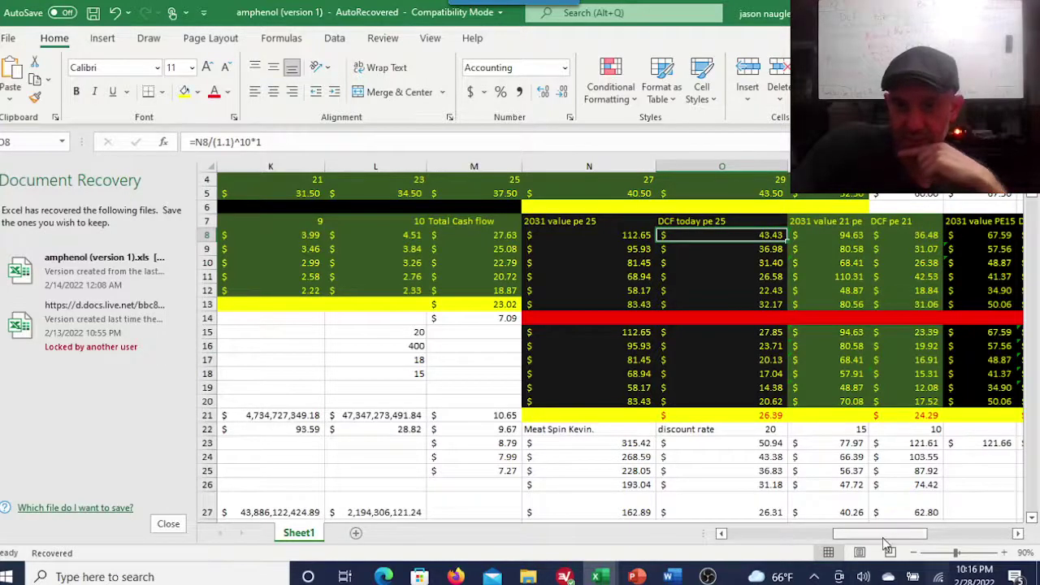
{"action": "left_click_drag", "start_coordinate": [885, 538], "coordinate": [824, 538]}
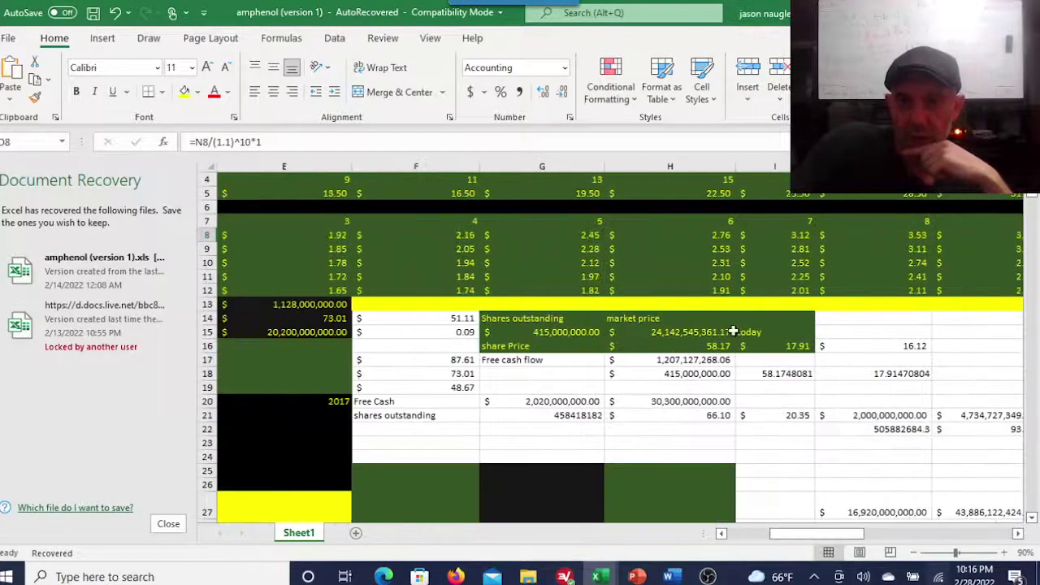
{"action": "left_click", "coordinate": [780, 346]}
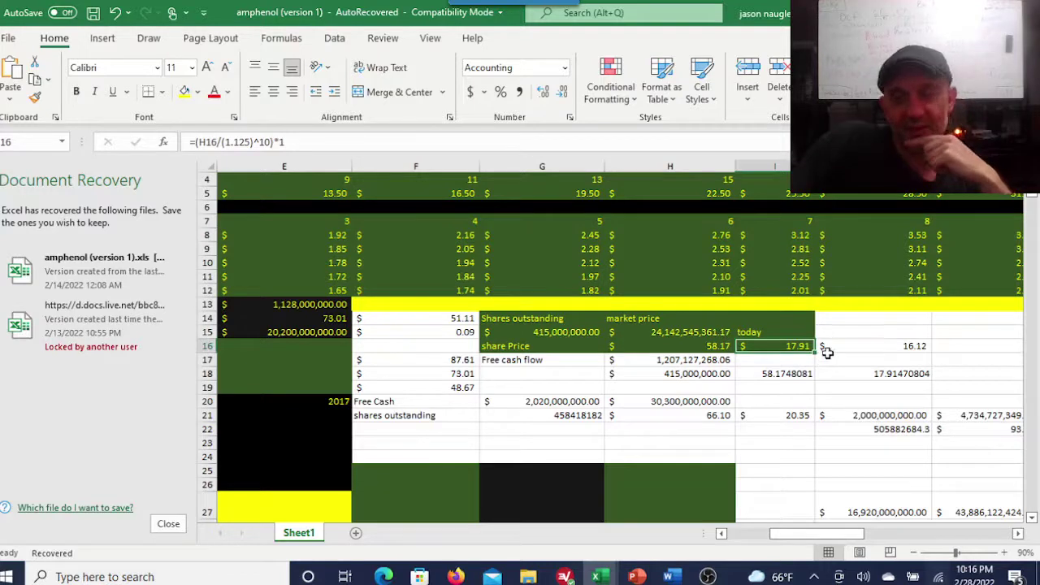
- Point the market price formula in H15 to the year-10 earnings in L8, making it =(L8*25)*G15
{"action": "left_click", "coordinate": [699, 334]}
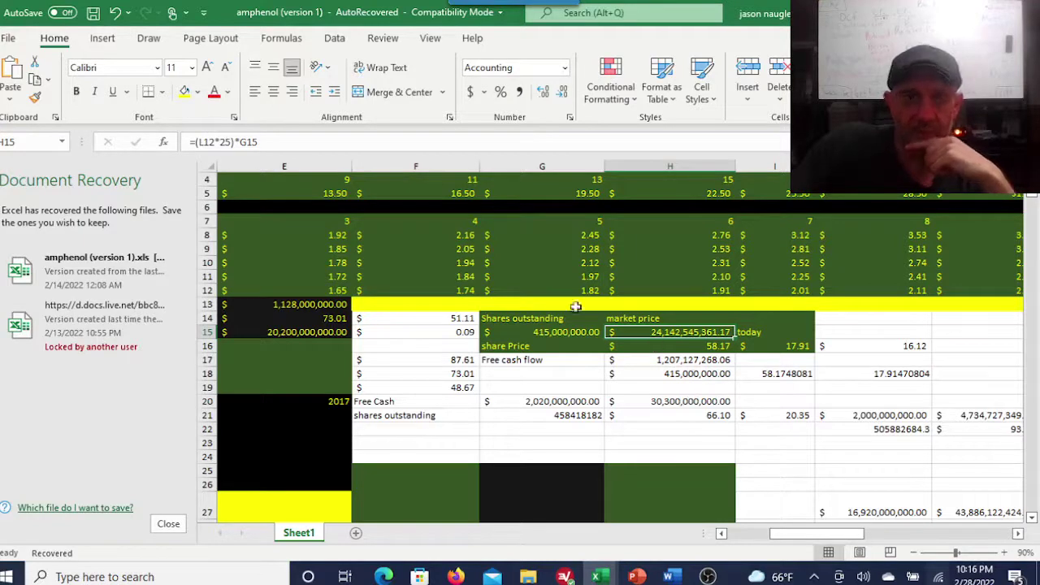
{"action": "left_click", "coordinate": [217, 141]}
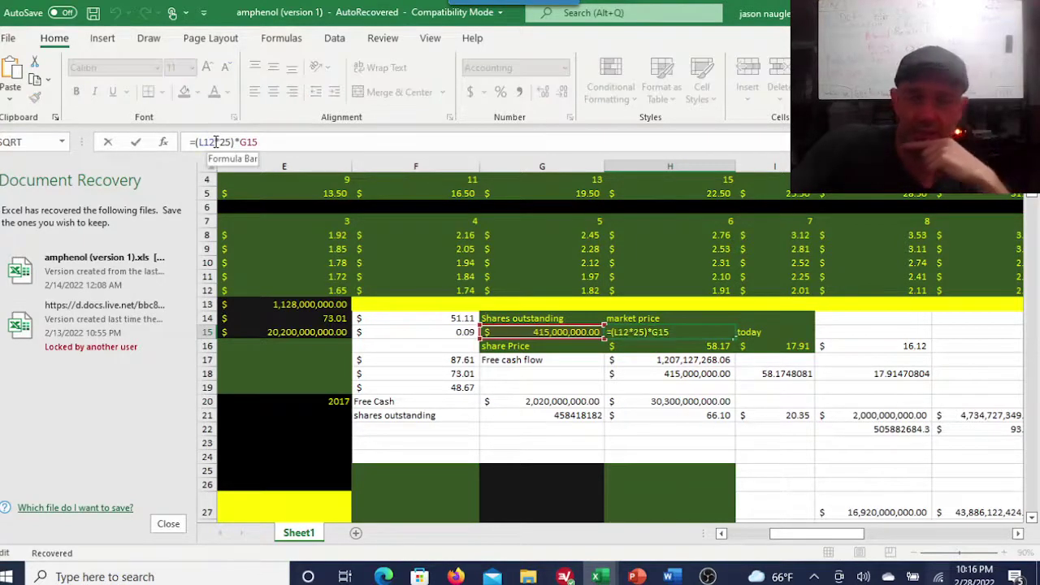
{"action": "key", "text": "BackSpace"}
{"action": "key", "text": "BackSpace"}
{"action": "type", "text": "12"}
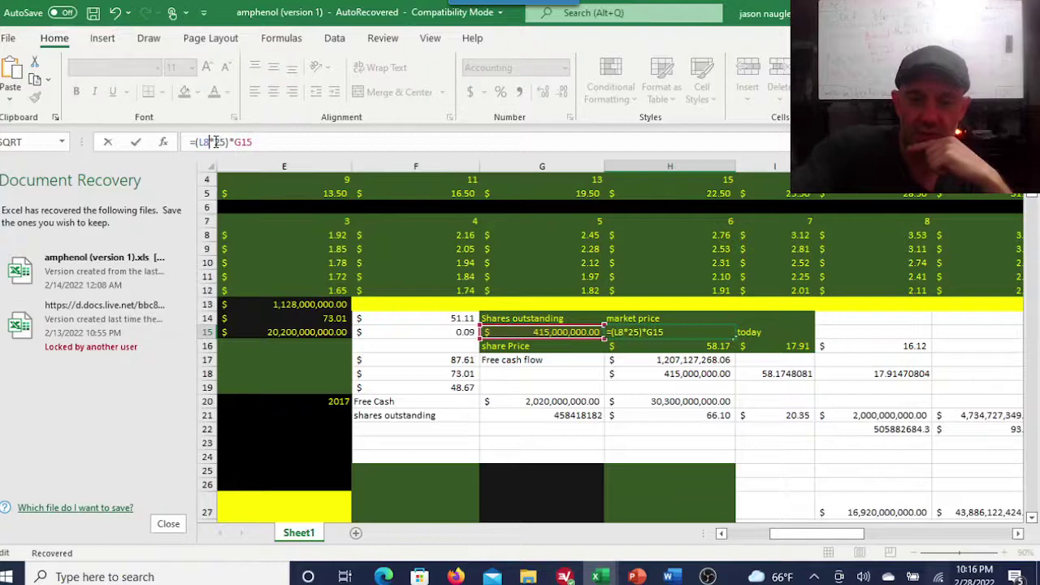
{"action": "key", "text": "Return"}
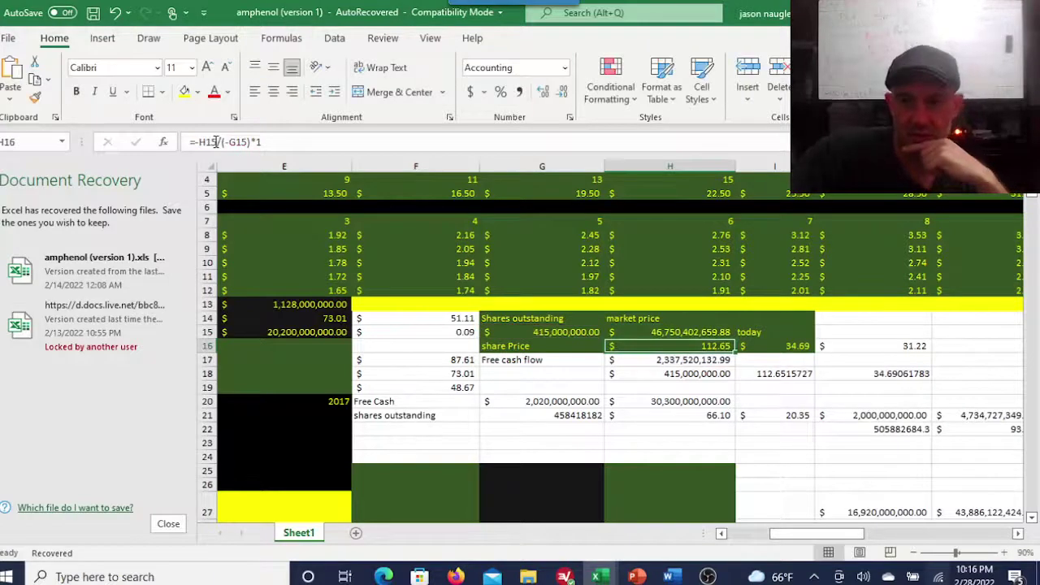
- Examine the discounted share price in I16 and the growth factor for row 8 in B8
{"action": "left_click", "coordinate": [777, 350]}
{"action": "left_click_drag", "start_coordinate": [847, 531], "coordinate": [804, 533]}
{"action": "scroll", "coordinate": [554, 426], "scroll_direction": "up", "scroll_amount": 1}
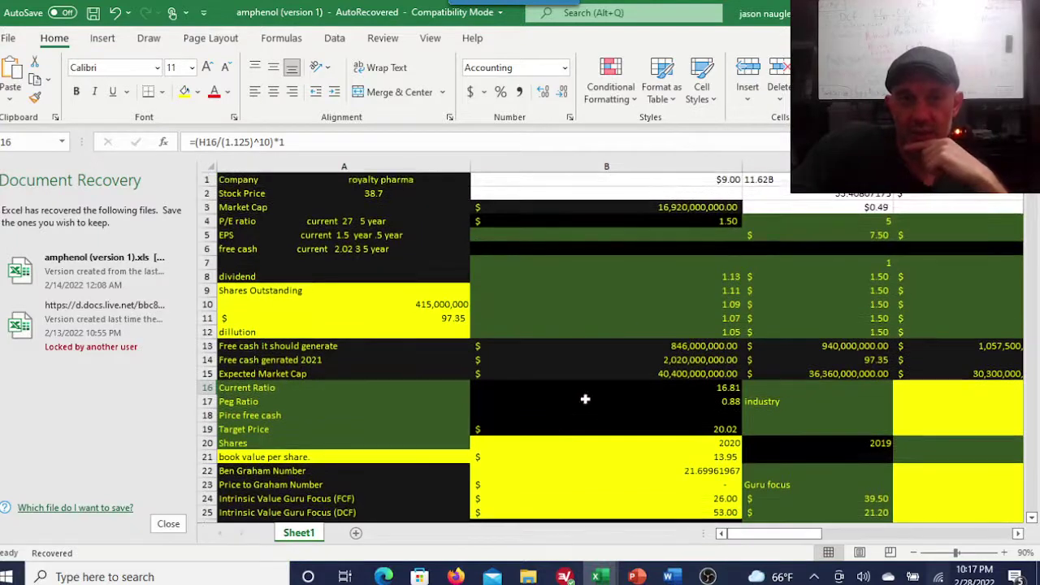
{"action": "left_click", "coordinate": [729, 277]}
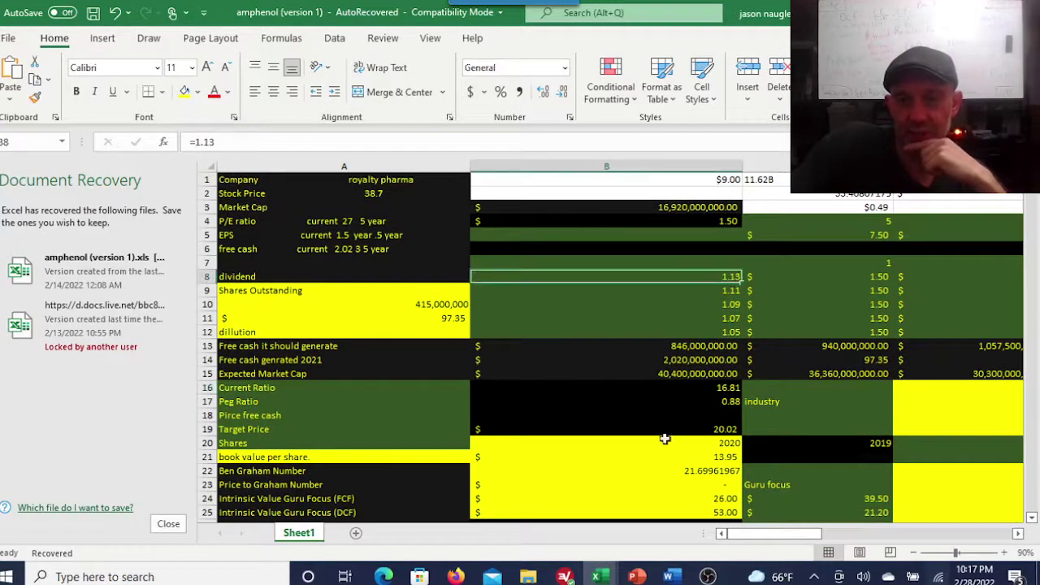
- Set the earnings multiple in H15 to 15, making it =(L8*15)*G15, and check the discounted share price in I16
{"action": "left_click_drag", "start_coordinate": [776, 533], "coordinate": [825, 533]}
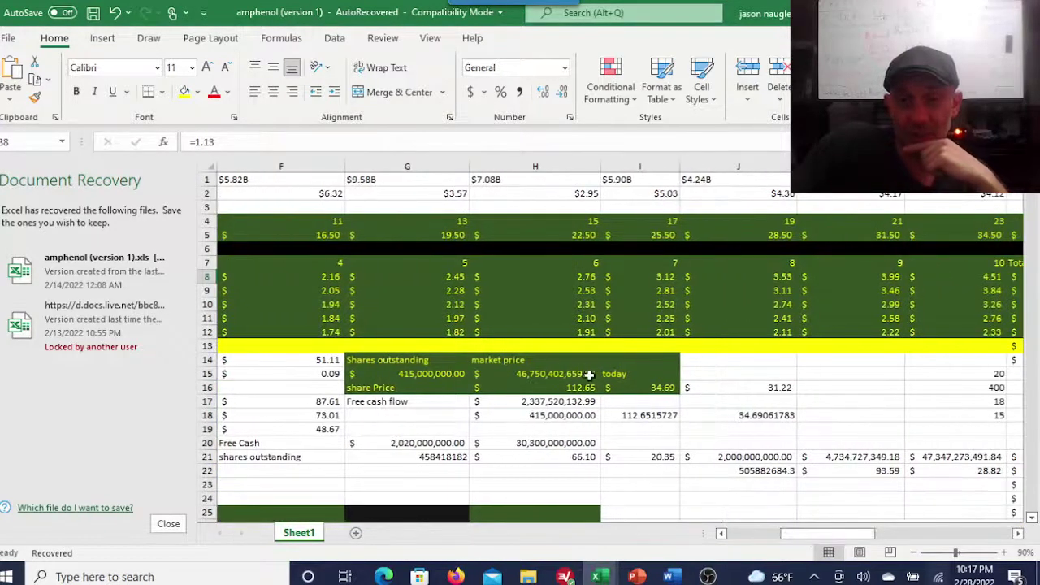
{"action": "left_click", "coordinate": [589, 375]}
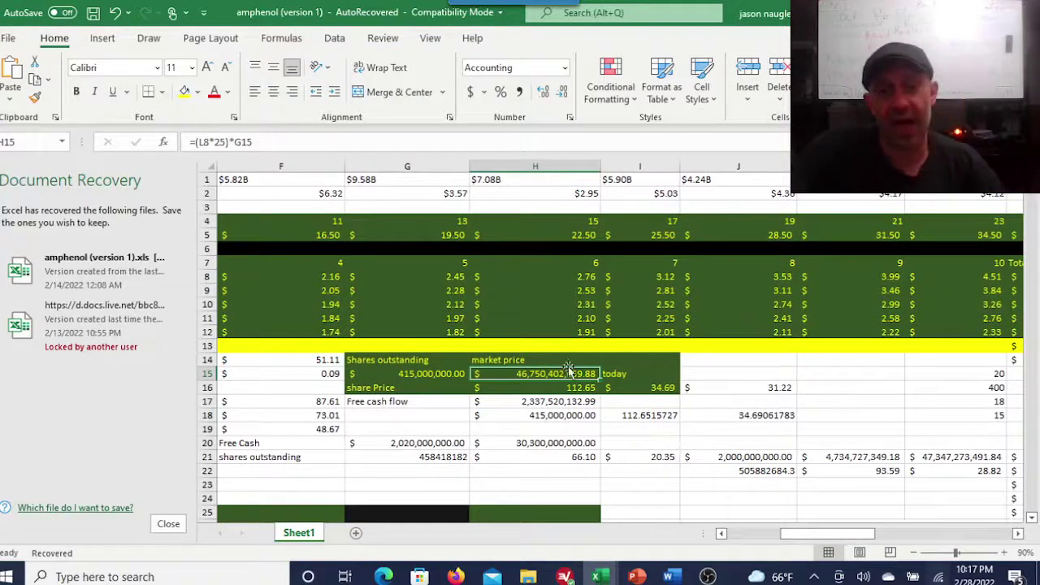
{"action": "left_click", "coordinate": [229, 141]}
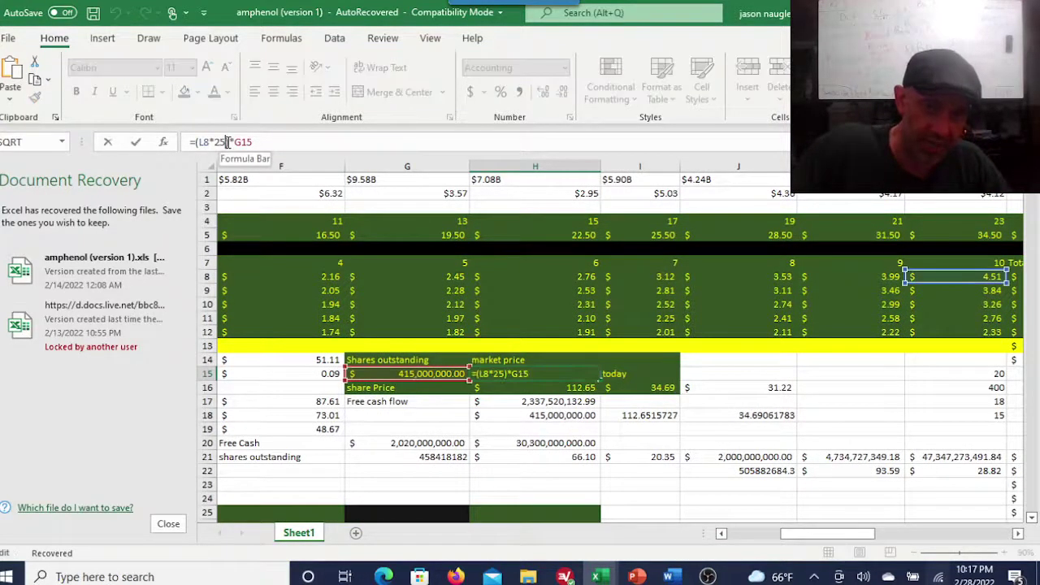
{"action": "key", "text": "BackSpace"}
{"action": "key", "text": "BackSpace"}
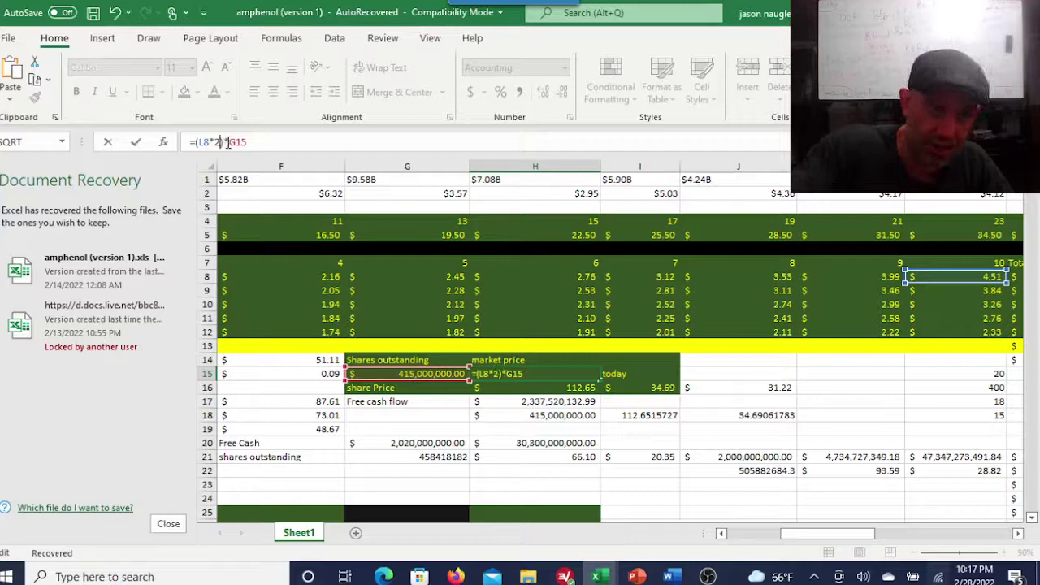
{"action": "type", "text": "15"}
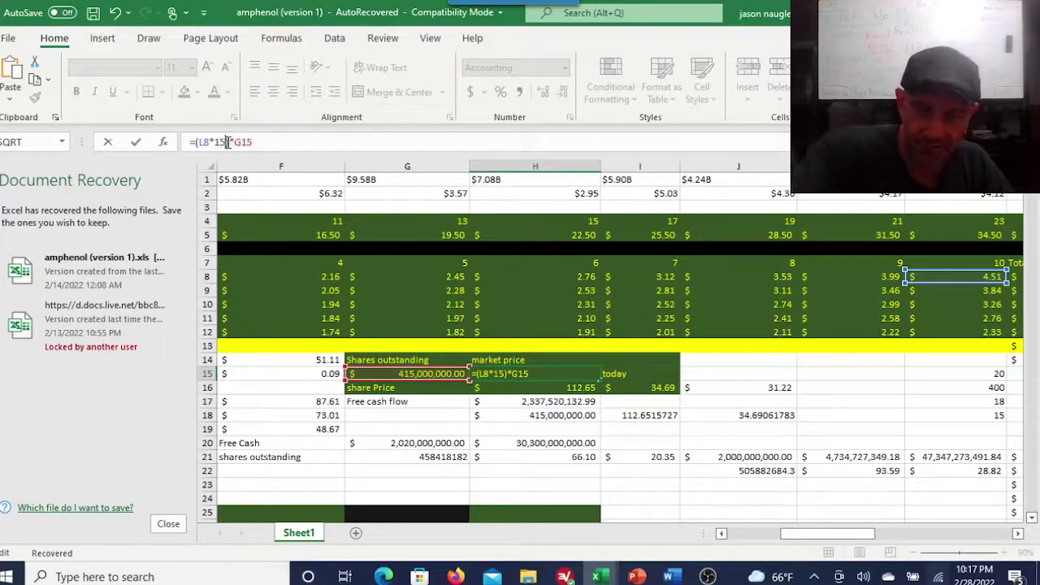
{"action": "key", "text": "Return"}
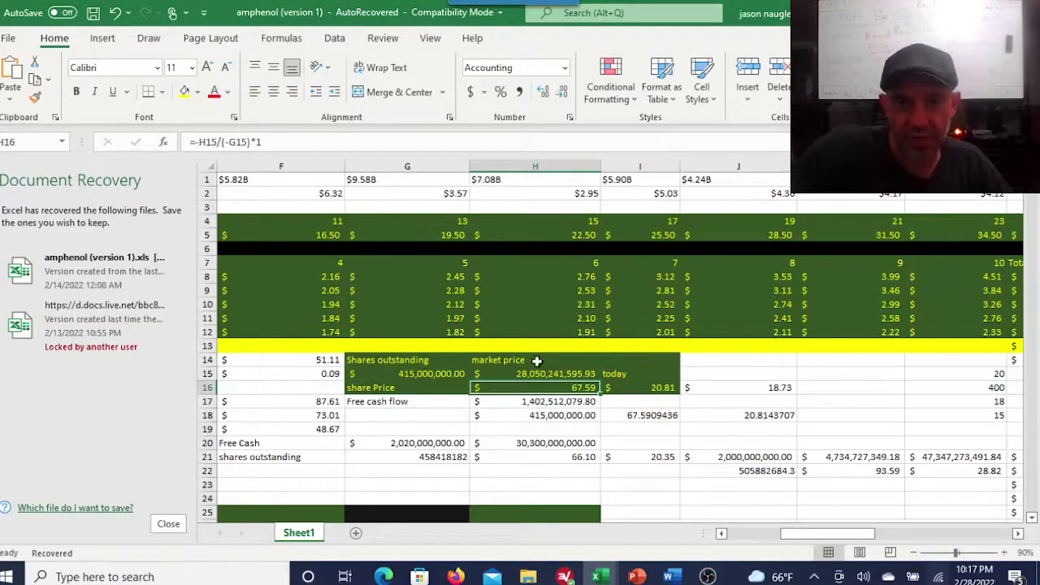
{"action": "left_click", "coordinate": [558, 373]}
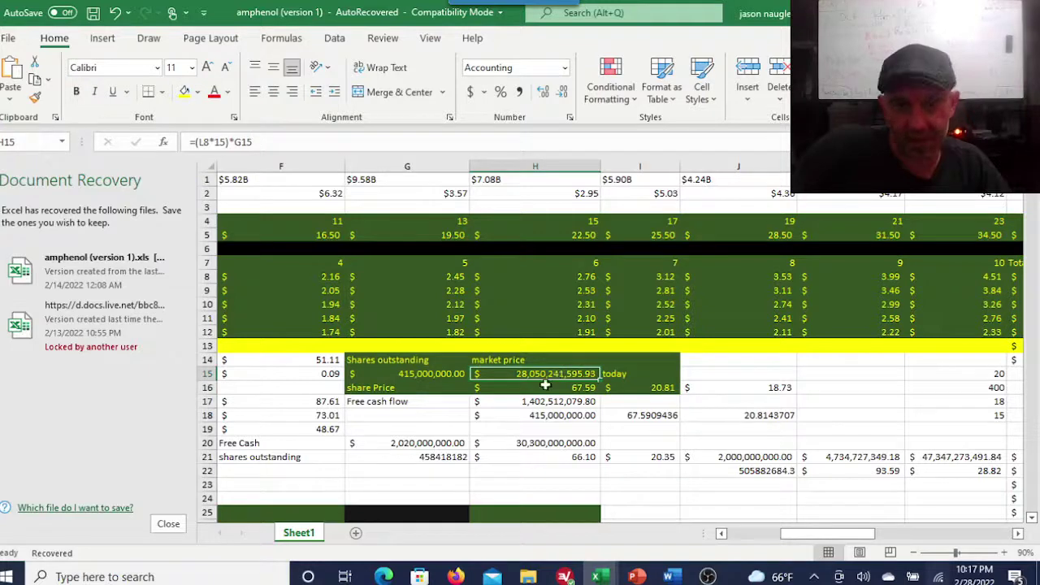
{"action": "left_click", "coordinate": [662, 388]}
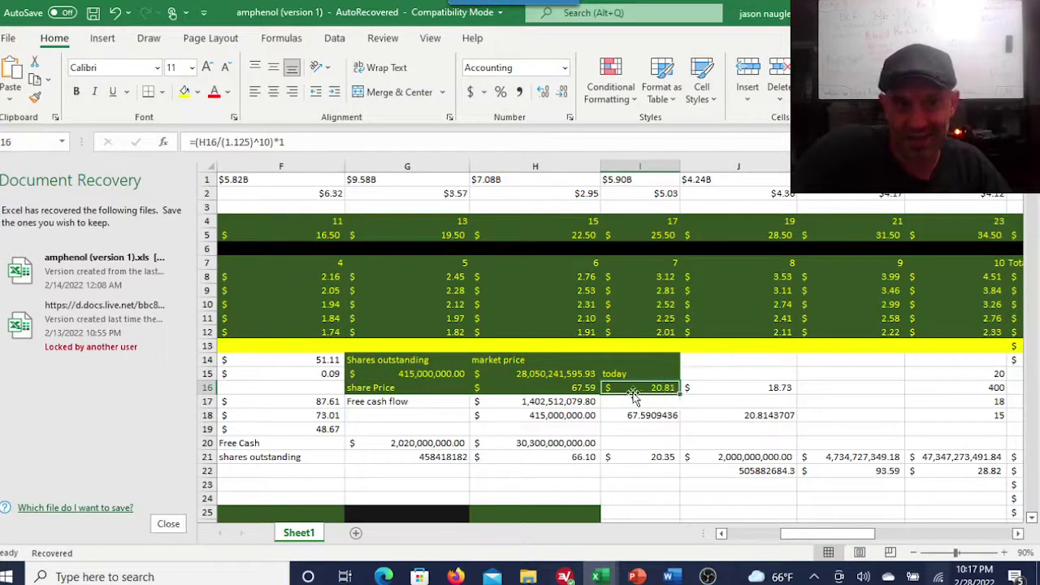
- Recheck the discounted share price formula in I16 and review the company summary in columns A and B
{"action": "left_click", "coordinate": [560, 375]}
{"action": "left_click", "coordinate": [662, 387]}
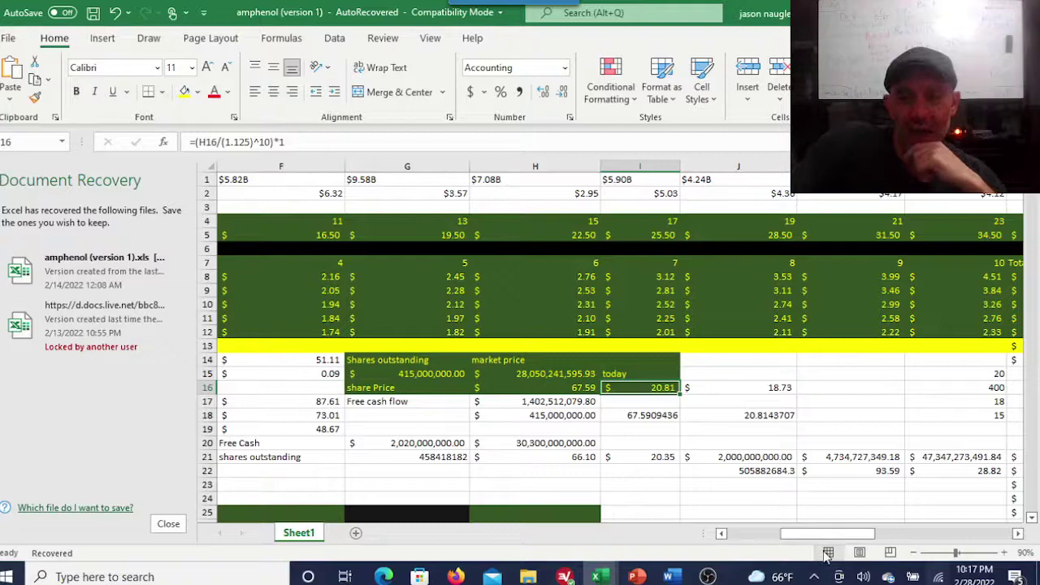
{"action": "left_click_drag", "start_coordinate": [829, 533], "coordinate": [772, 533]}
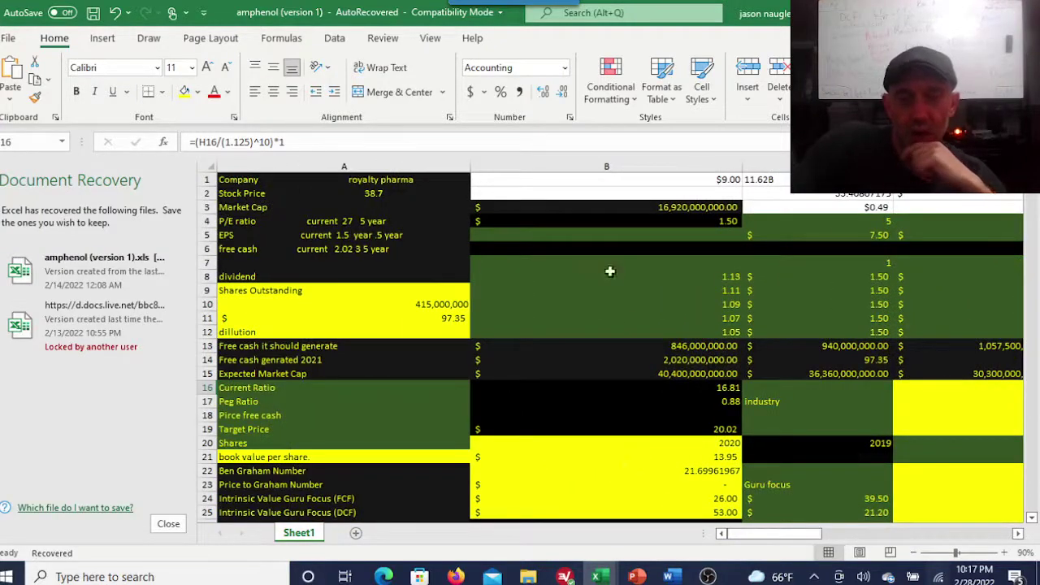
{"action": "left_click", "coordinate": [707, 577]}
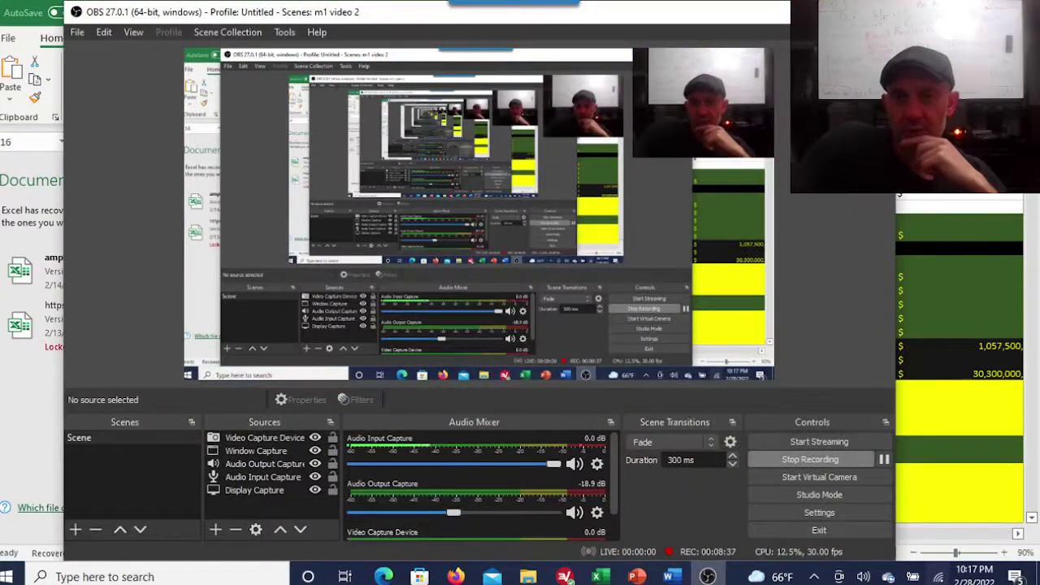
{"action": "key", "text": "alt+Tab"}
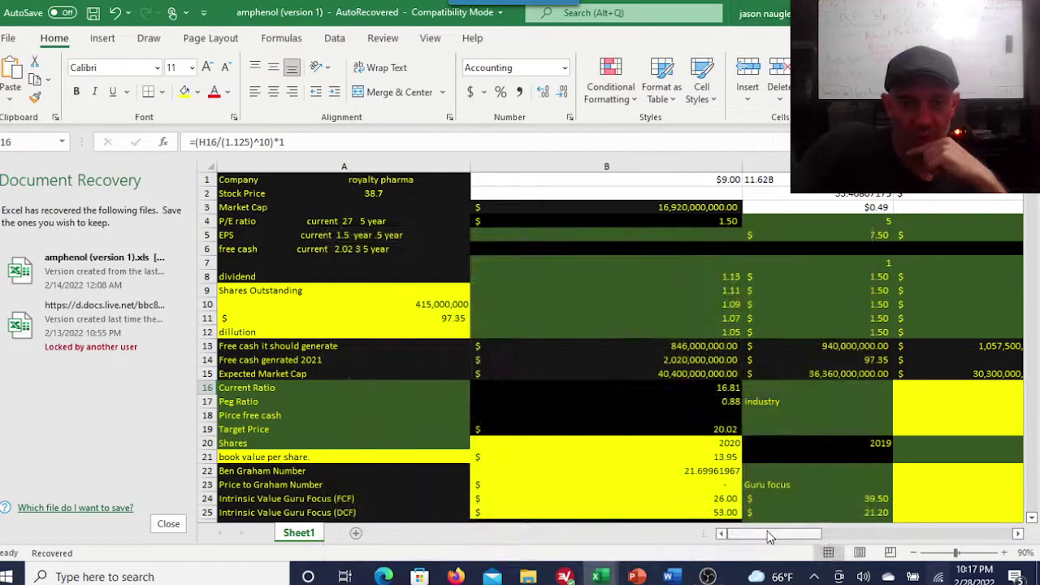
- Review the DCF and cash flow valuation tables in columns S to Z, including the Discounted Cash Flow Value row
{"action": "left_click_drag", "start_coordinate": [770, 534], "coordinate": [1005, 538]}
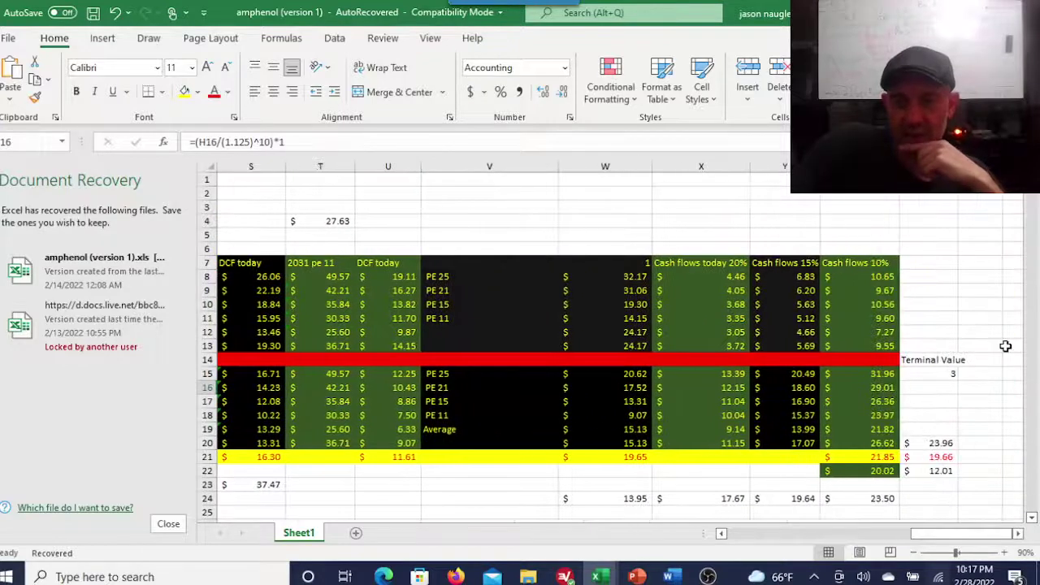
{"action": "scroll", "coordinate": [1005, 346], "scroll_direction": "down", "scroll_amount": 3}
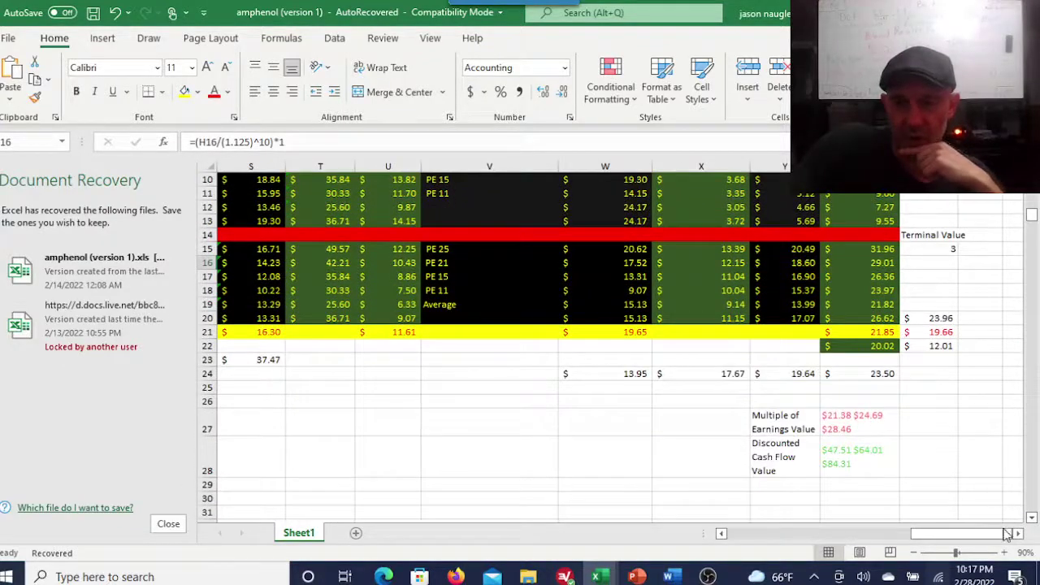
{"action": "mouse_move", "coordinate": [1005, 538]}
{"action": "left_mouse_down"}
{"action": "mouse_move", "coordinate": [992, 539]}
{"action": "mouse_move", "coordinate": [1001, 541]}
{"action": "left_mouse_up"}
- Switch to the growth justification workbook and examine the 1.08 and 1.09 percentage growth rows
{"action": "mouse_move", "coordinate": [597, 577]}
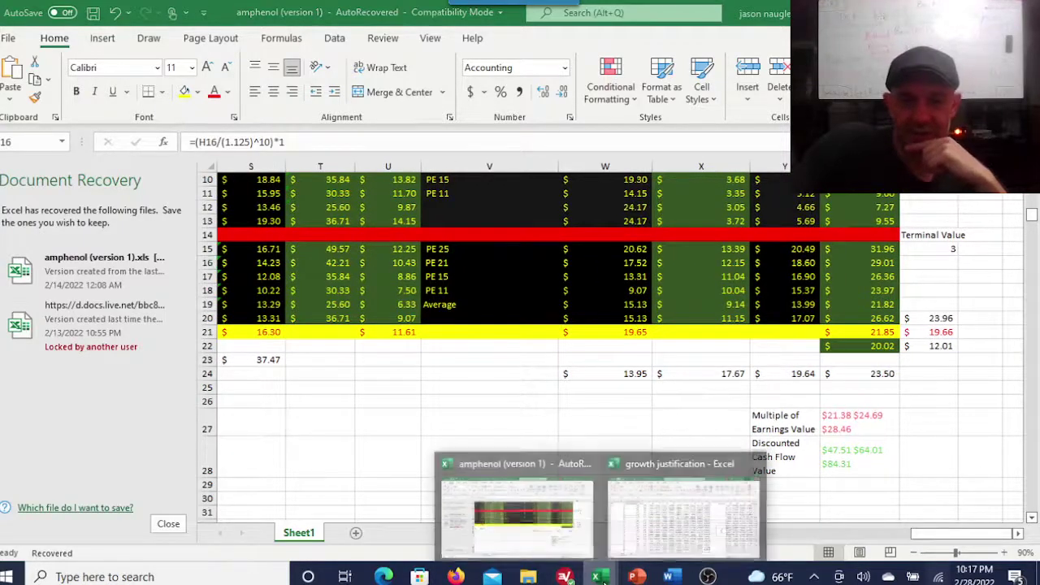
{"action": "left_click", "coordinate": [677, 529]}
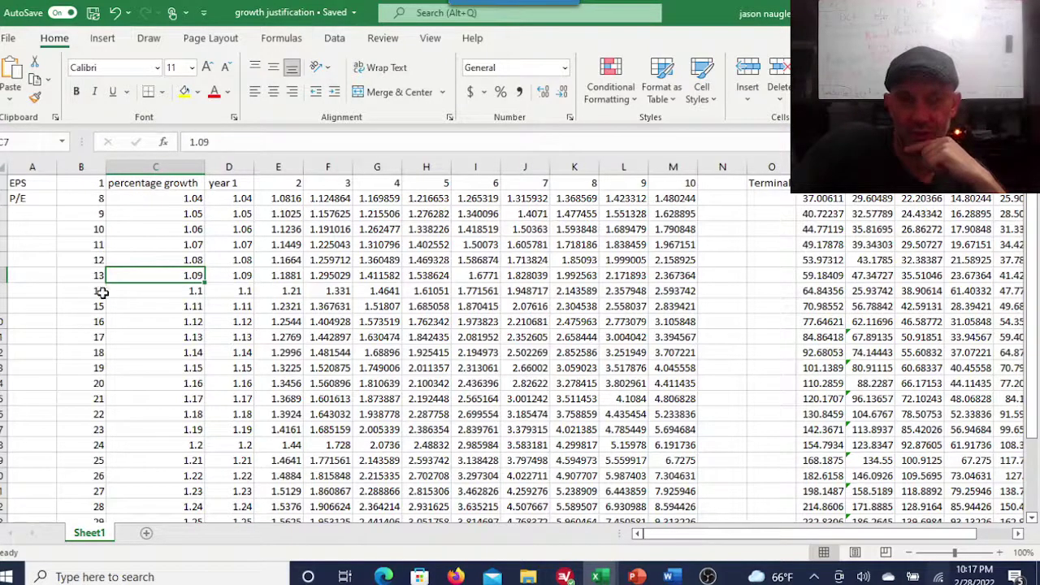
{"action": "left_click", "coordinate": [162, 262]}
{"action": "left_click", "coordinate": [165, 279]}
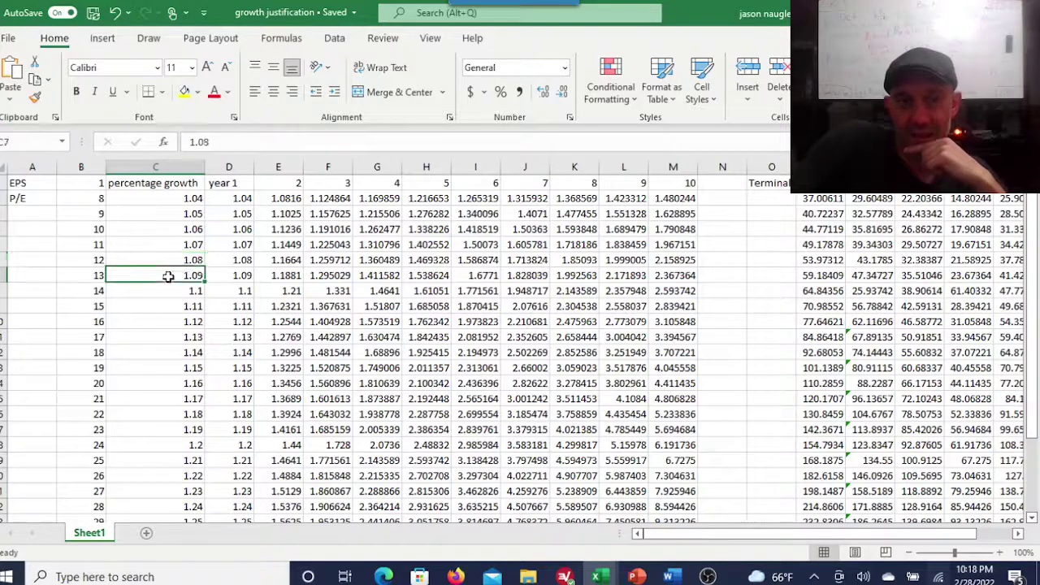
- Return to the amphenol (version 1) workbook and bring its earnings projections and market price block into view
{"action": "key", "text": "alt+Tab"}
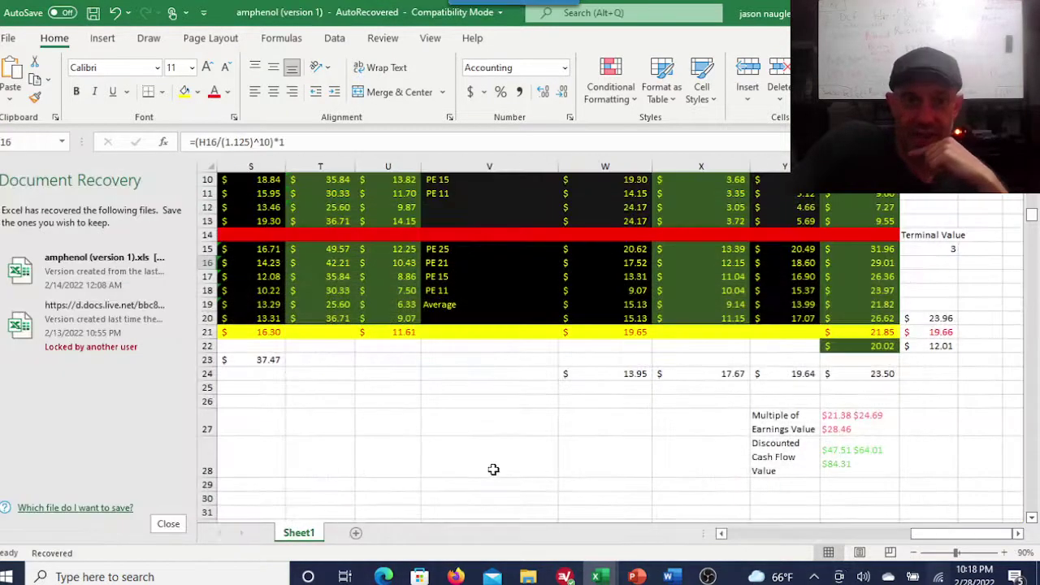
{"action": "left_click_drag", "start_coordinate": [904, 539], "coordinate": [792, 533]}
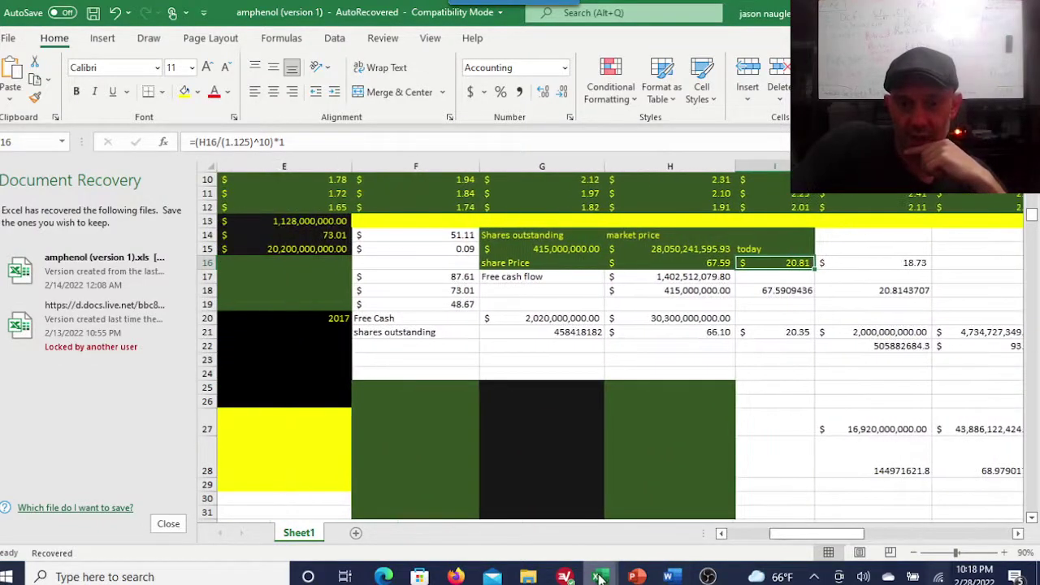
{"action": "mouse_move", "coordinate": [597, 575]}
{"action": "left_click", "coordinate": [662, 505]}
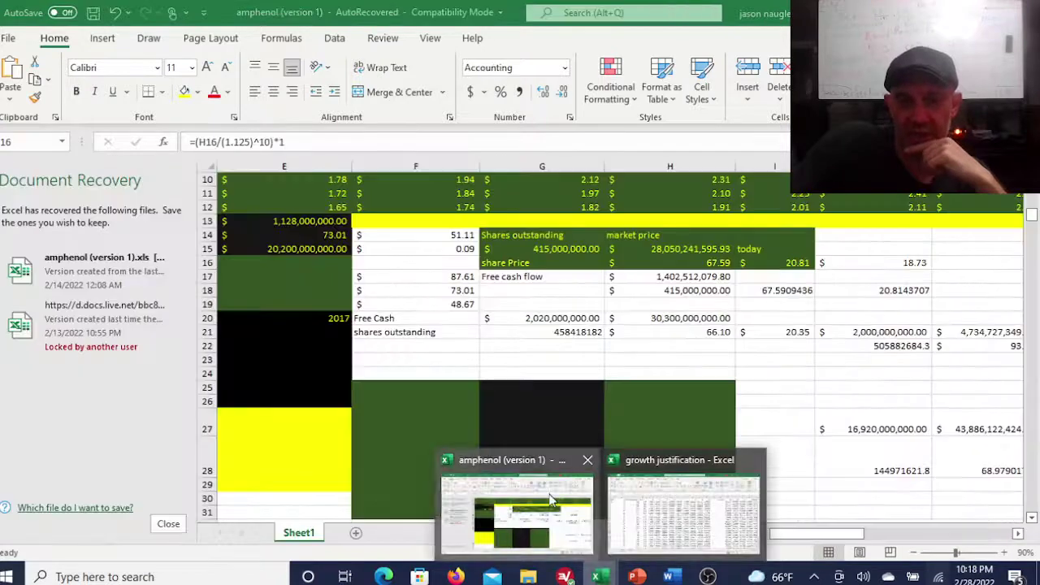
{"action": "left_click", "coordinate": [510, 503]}
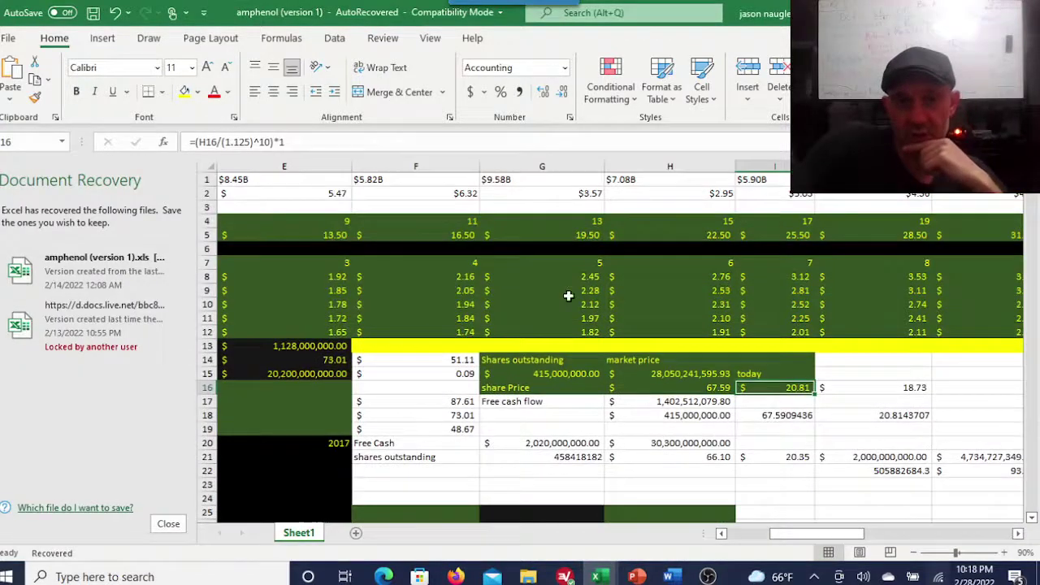
- Compare the share values in F5 and G5, calculated with earnings multiples of 11 and 13
{"action": "left_click", "coordinate": [463, 235]}
{"action": "left_click", "coordinate": [580, 234]}
{"action": "left_click", "coordinate": [450, 235]}
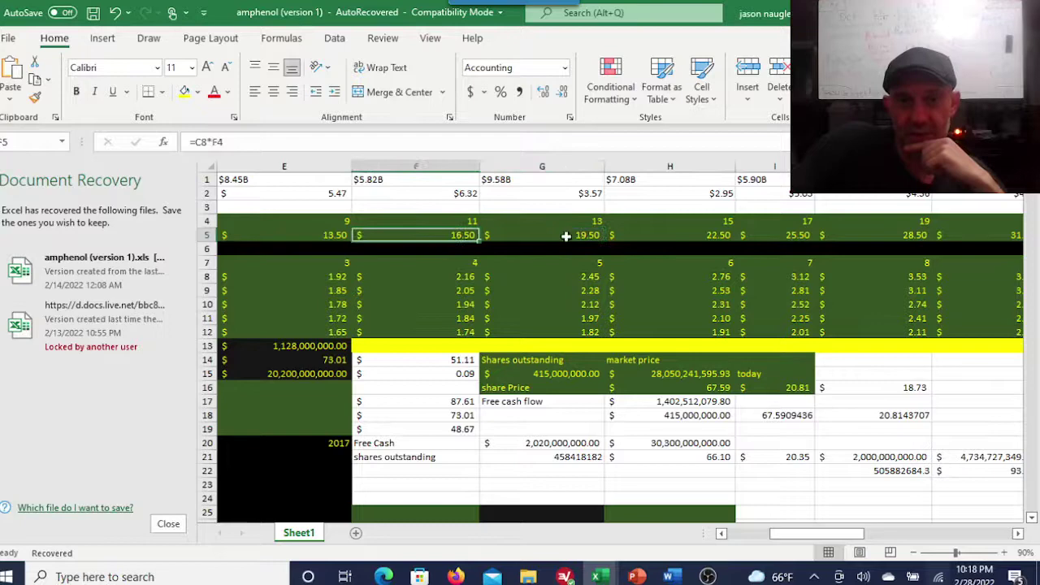
{"action": "left_click", "coordinate": [590, 237]}
{"action": "left_click", "coordinate": [461, 235]}
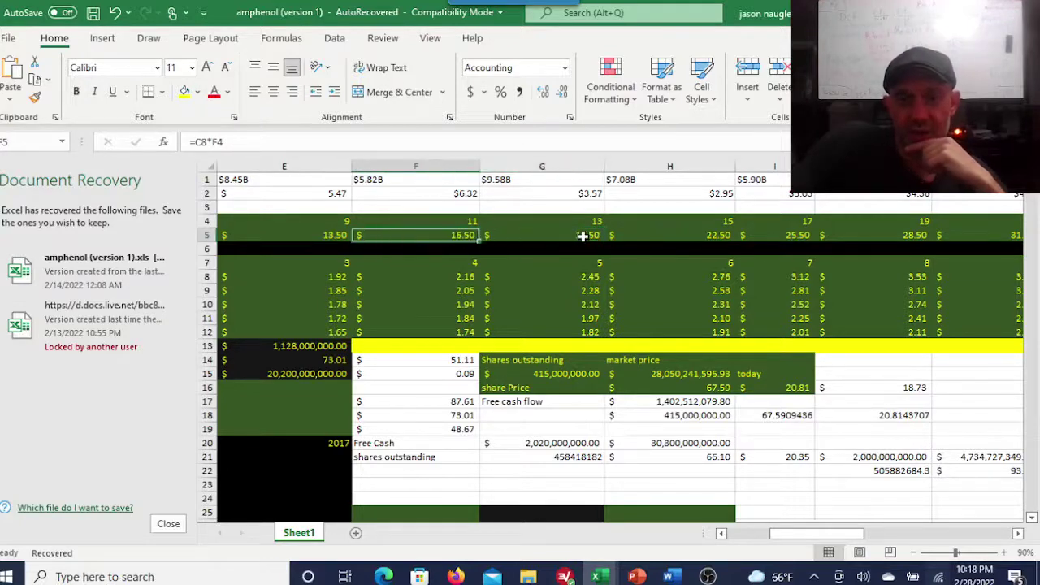
{"action": "key", "text": "Right"}
{"action": "left_click", "coordinate": [453, 237]}
{"action": "left_click", "coordinate": [577, 240]}
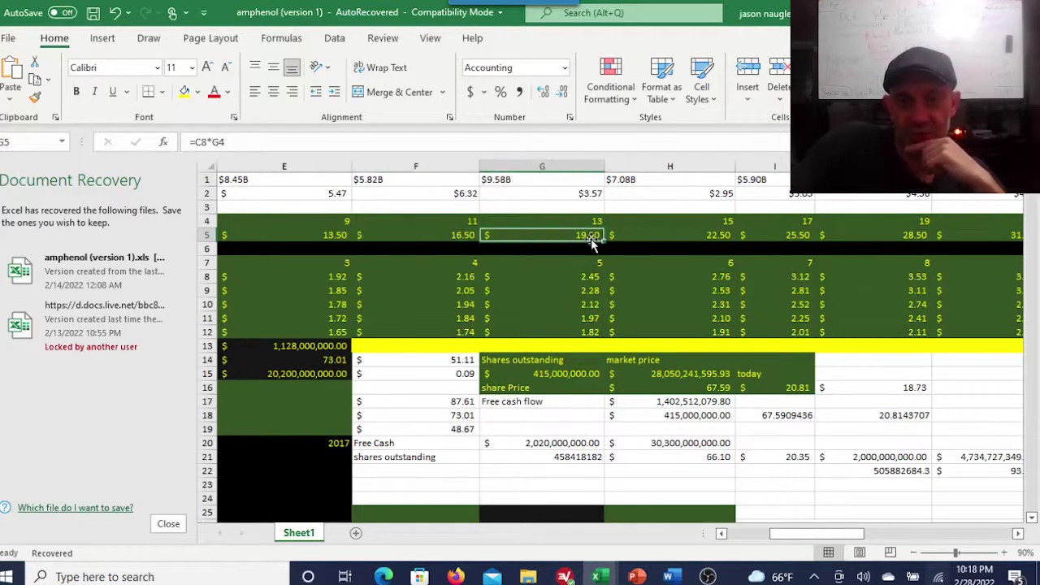
- Inspect the average valuation formula in Z22 and compare it with the share value at a multiple of 13 in G5
{"action": "mouse_move", "coordinate": [798, 535]}
{"action": "left_mouse_down"}
{"action": "mouse_move", "coordinate": [946, 535]}
{"action": "mouse_move", "coordinate": [772, 534]}
{"action": "mouse_move", "coordinate": [797, 535]}
{"action": "left_mouse_up"}
{"action": "left_click", "coordinate": [861, 471]}
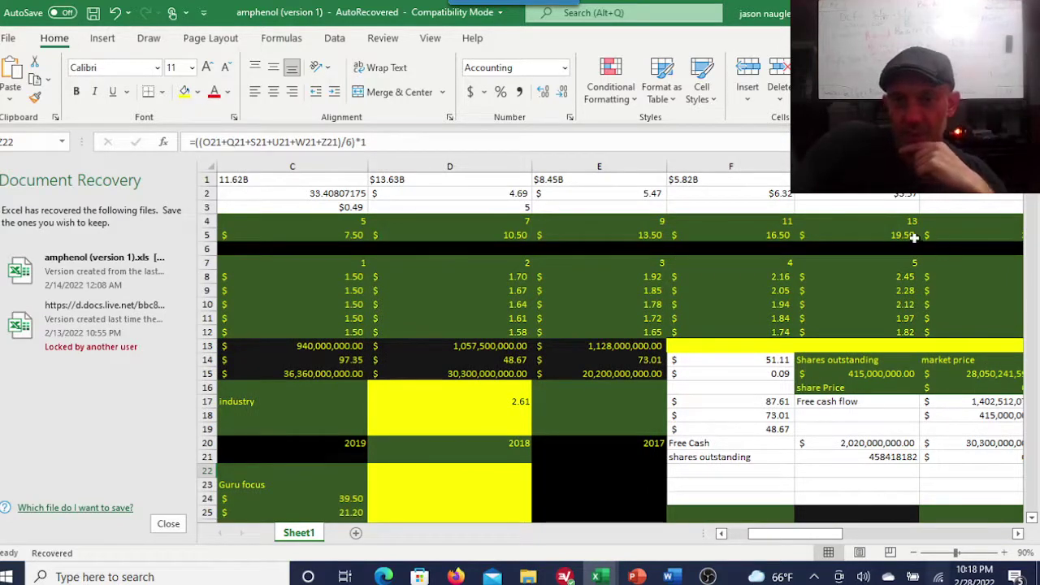
{"action": "left_click_drag", "start_coordinate": [820, 540], "coordinate": [831, 542]}
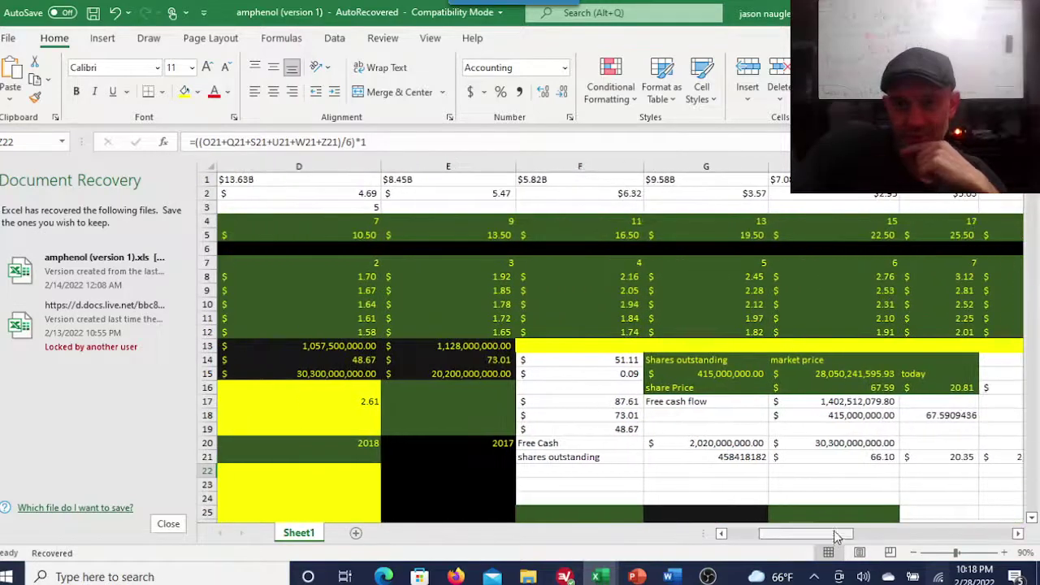
{"action": "left_click", "coordinate": [759, 235]}
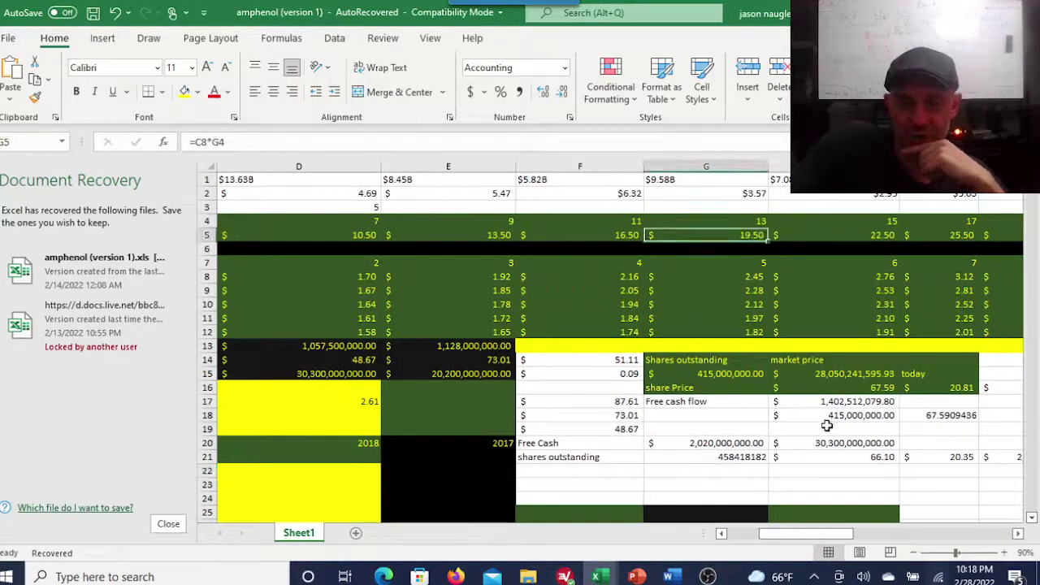
{"action": "left_click_drag", "start_coordinate": [809, 538], "coordinate": [730, 532]}
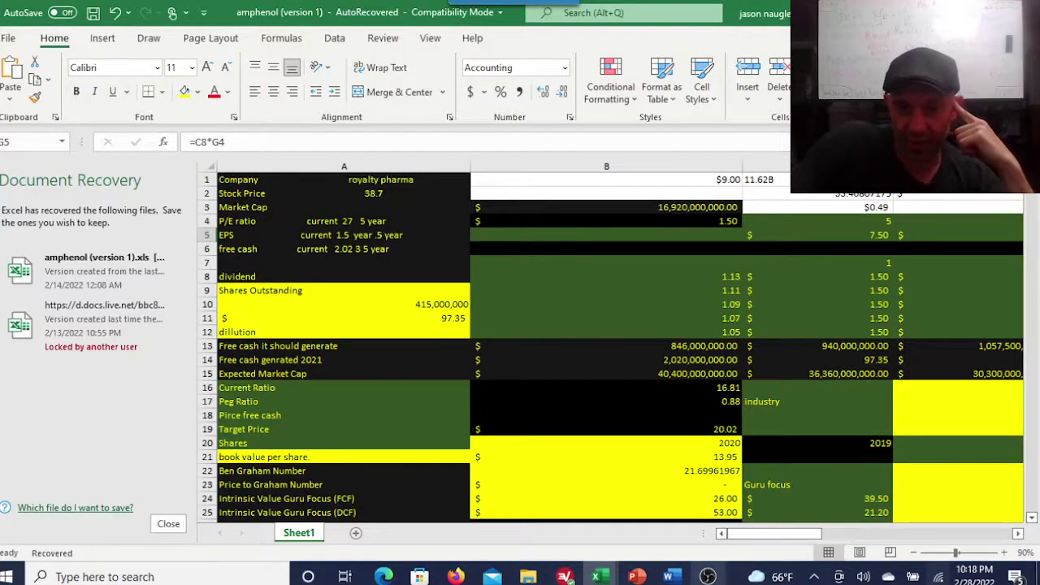
{"action": "left_click", "coordinate": [707, 577]}
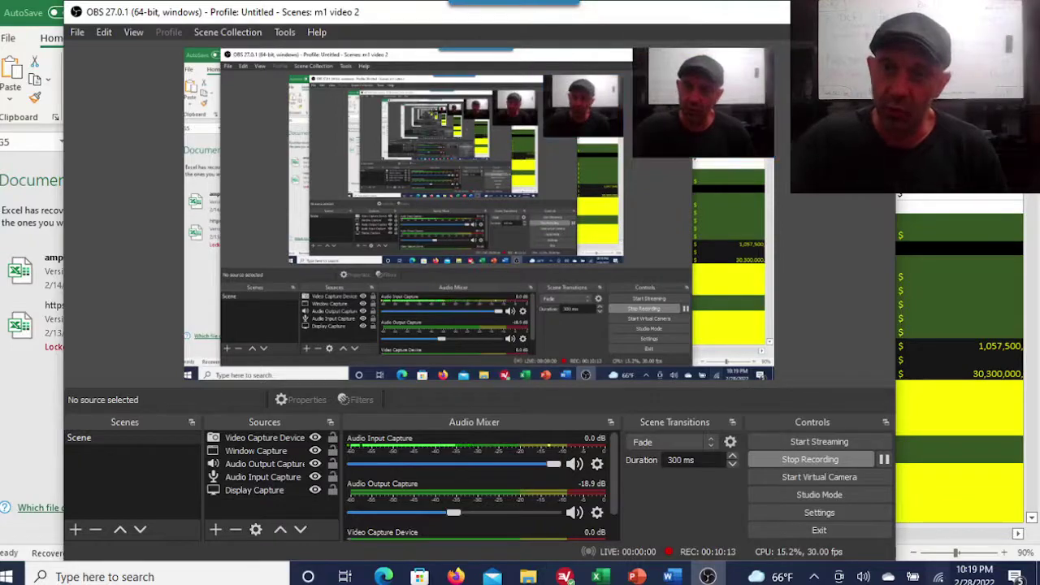
{"action": "left_click", "coordinate": [696, 12]}
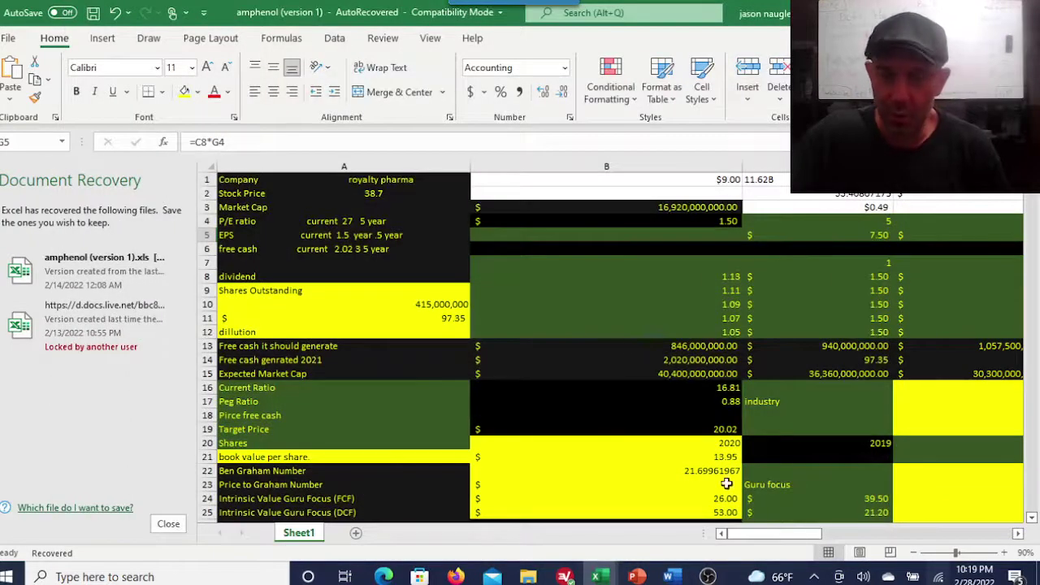
{"action": "left_click_drag", "start_coordinate": [763, 536], "coordinate": [784, 533]}
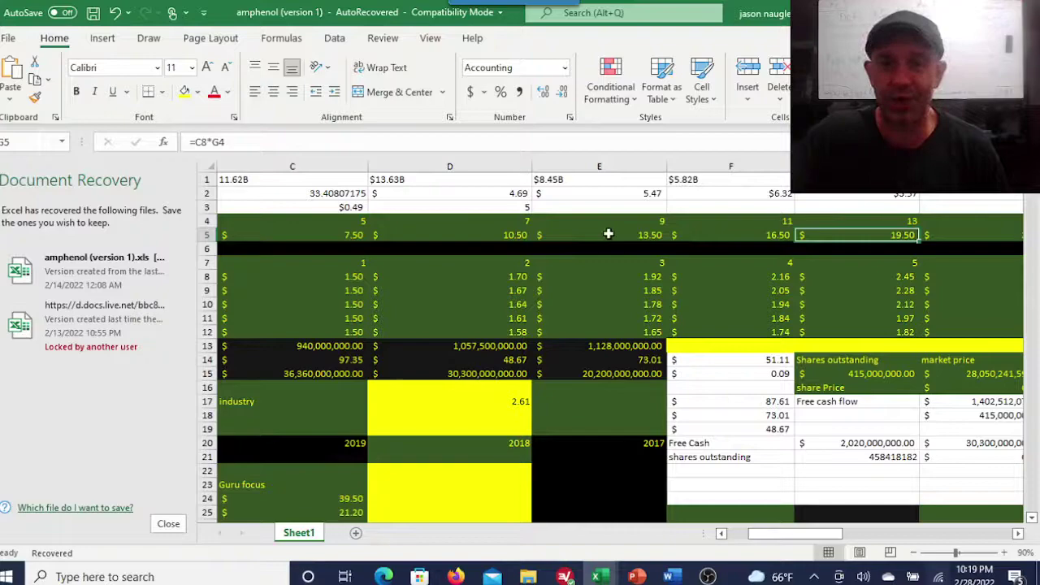
{"action": "left_click_drag", "start_coordinate": [812, 534], "coordinate": [792, 534]}
{"action": "left_click", "coordinate": [708, 577]}
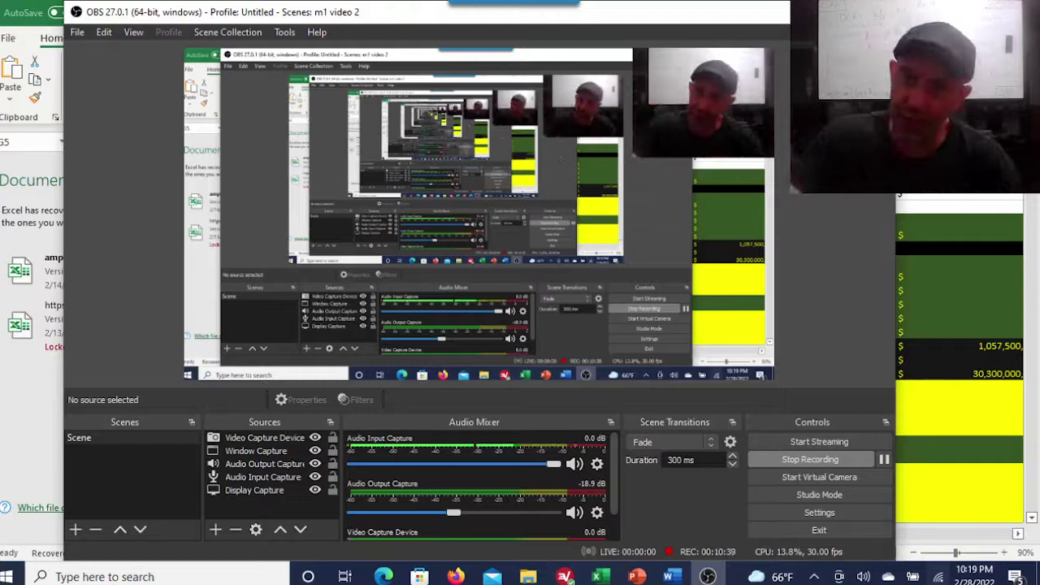
{"action": "key", "text": "alt+Tab"}
- Check the Current Ratio in B16 and the Peg Ratio in B17, and switch to OBS
{"action": "left_click", "coordinate": [713, 393]}
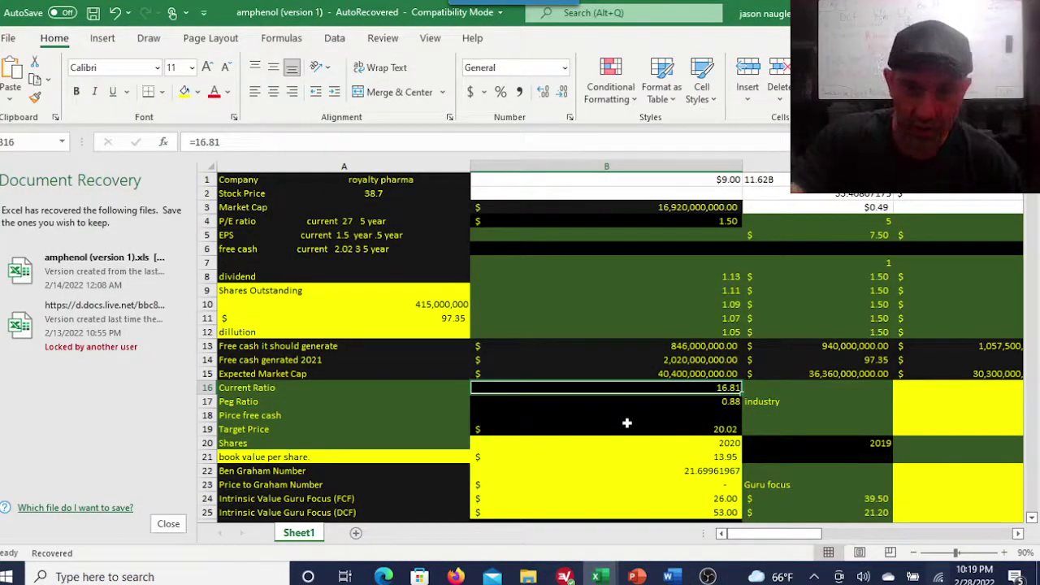
{"action": "left_click", "coordinate": [734, 402]}
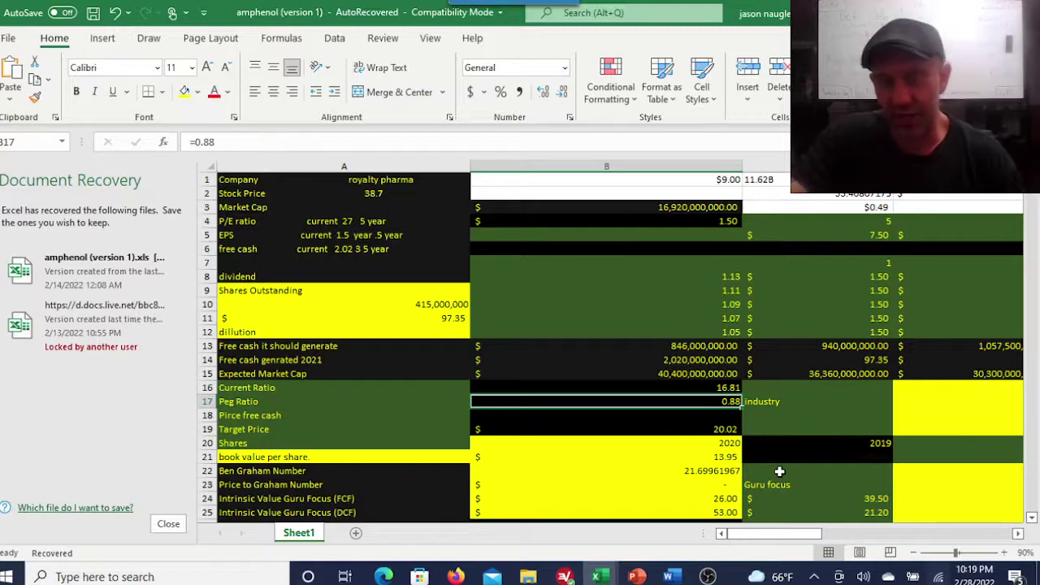
{"action": "left_click", "coordinate": [707, 577]}
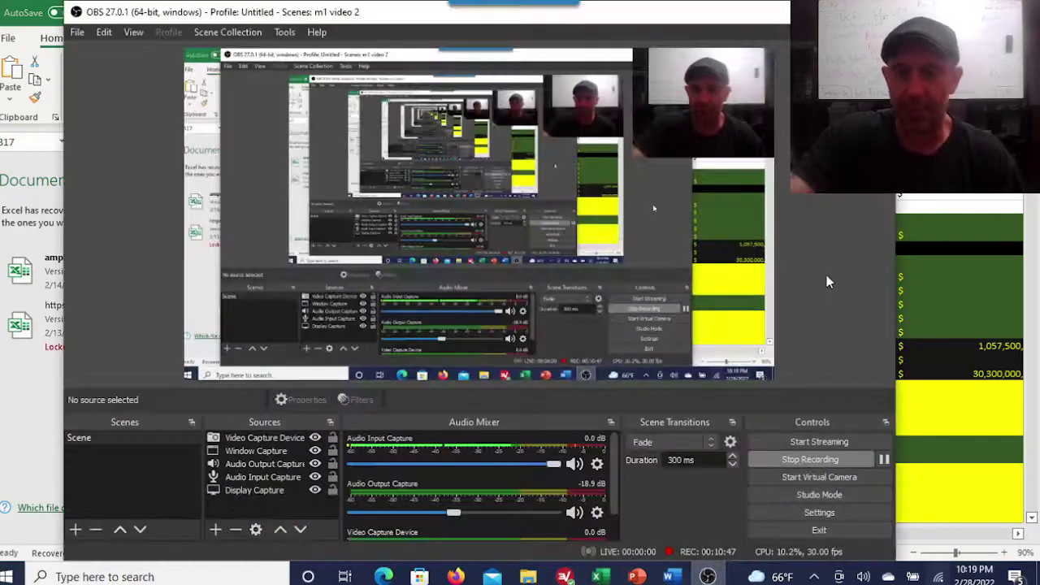